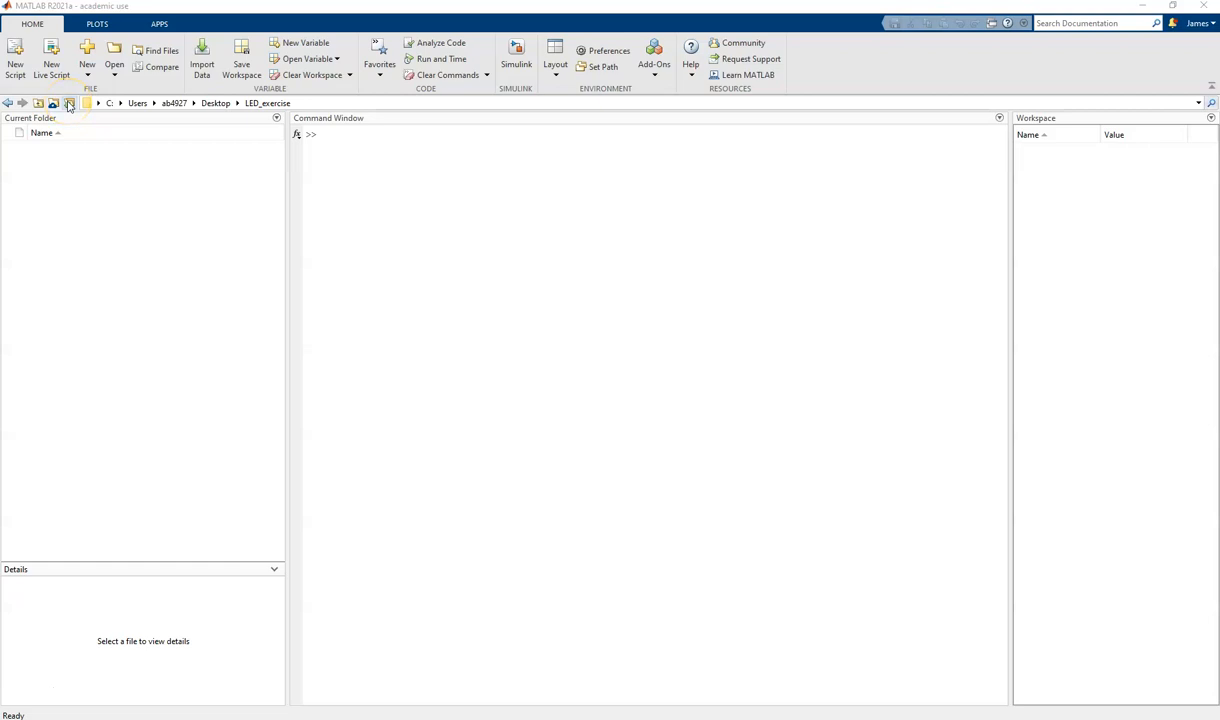
# - Set the current folder to the LED_exercise folder on the Desktop
pyautogui.click(69, 103)
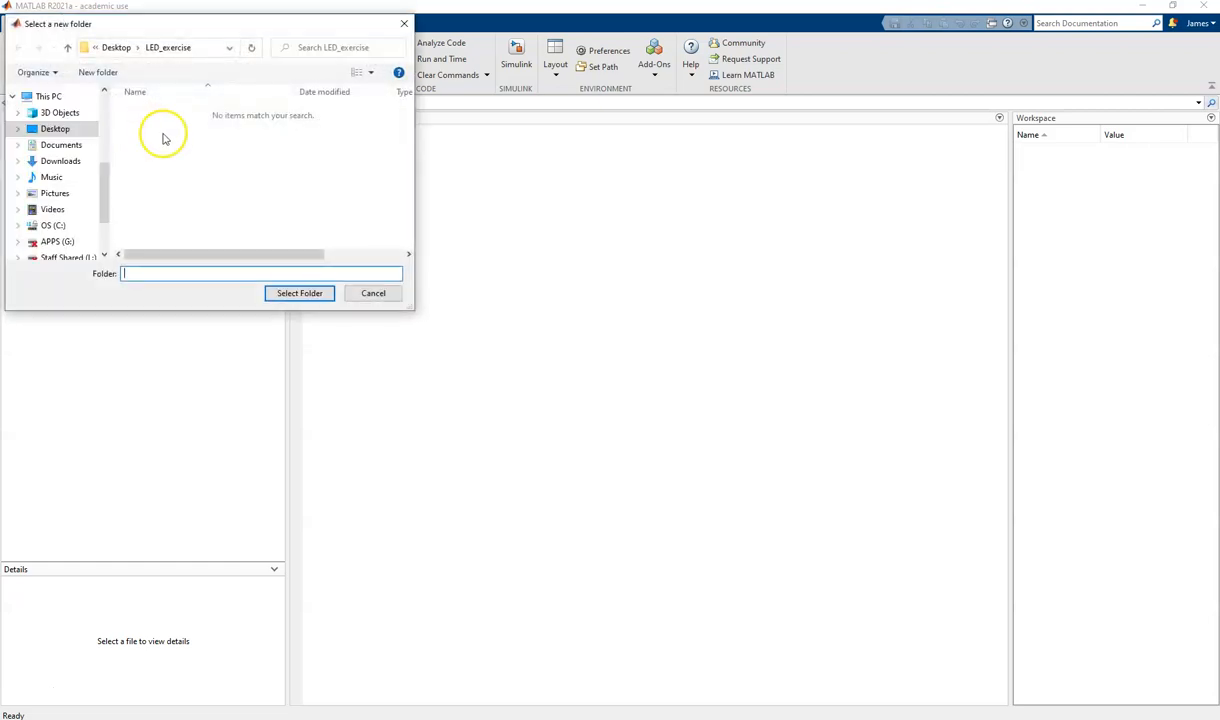
pyautogui.scroll(3, 90, 200)
pyautogui.click(57, 243)
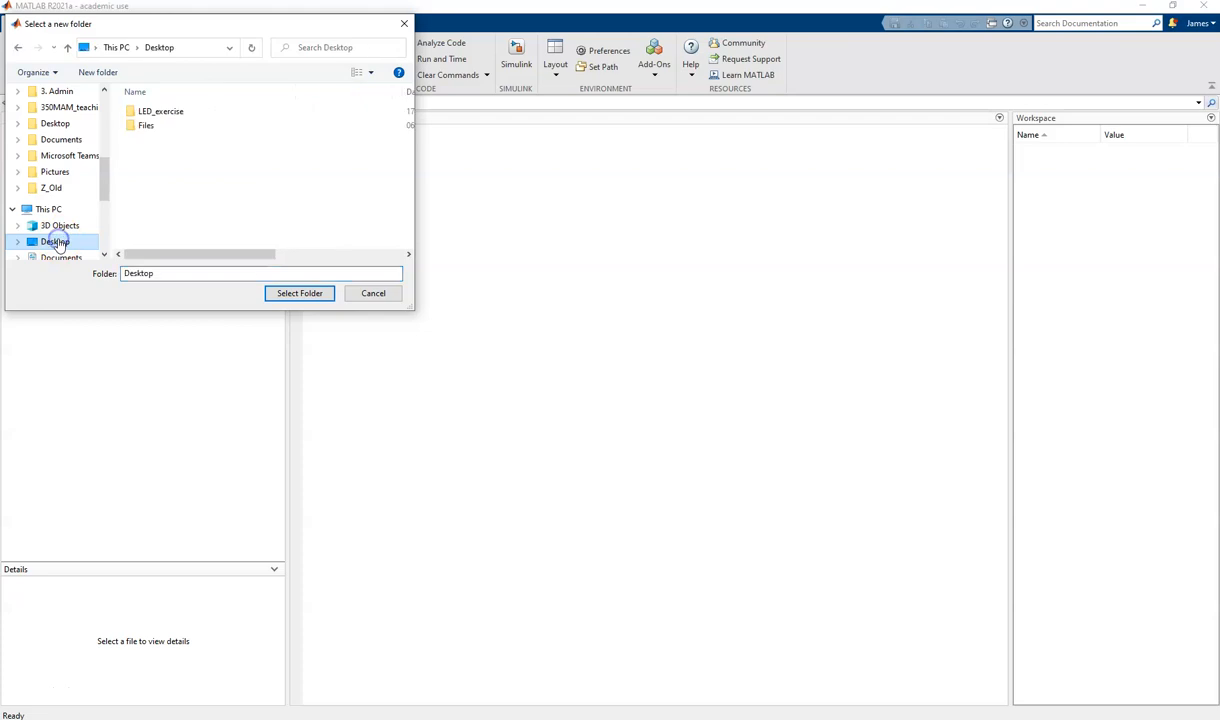
pyautogui.doubleClick(165, 114)
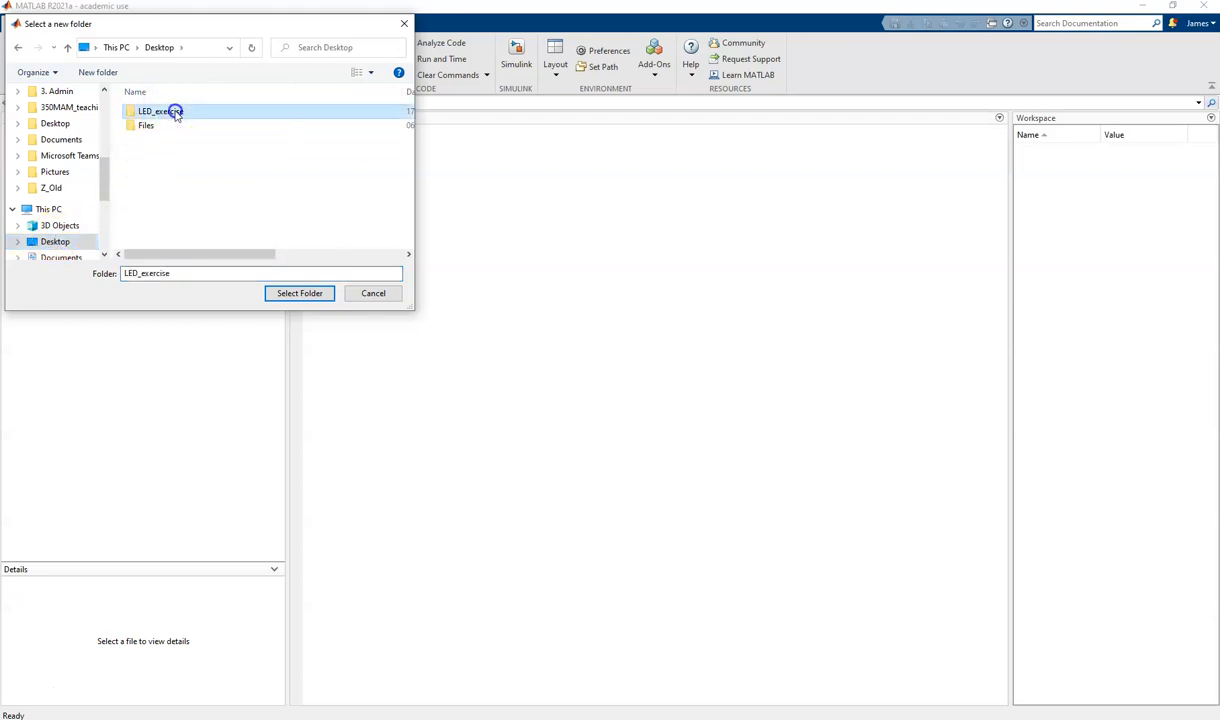
pyautogui.click(301, 294)
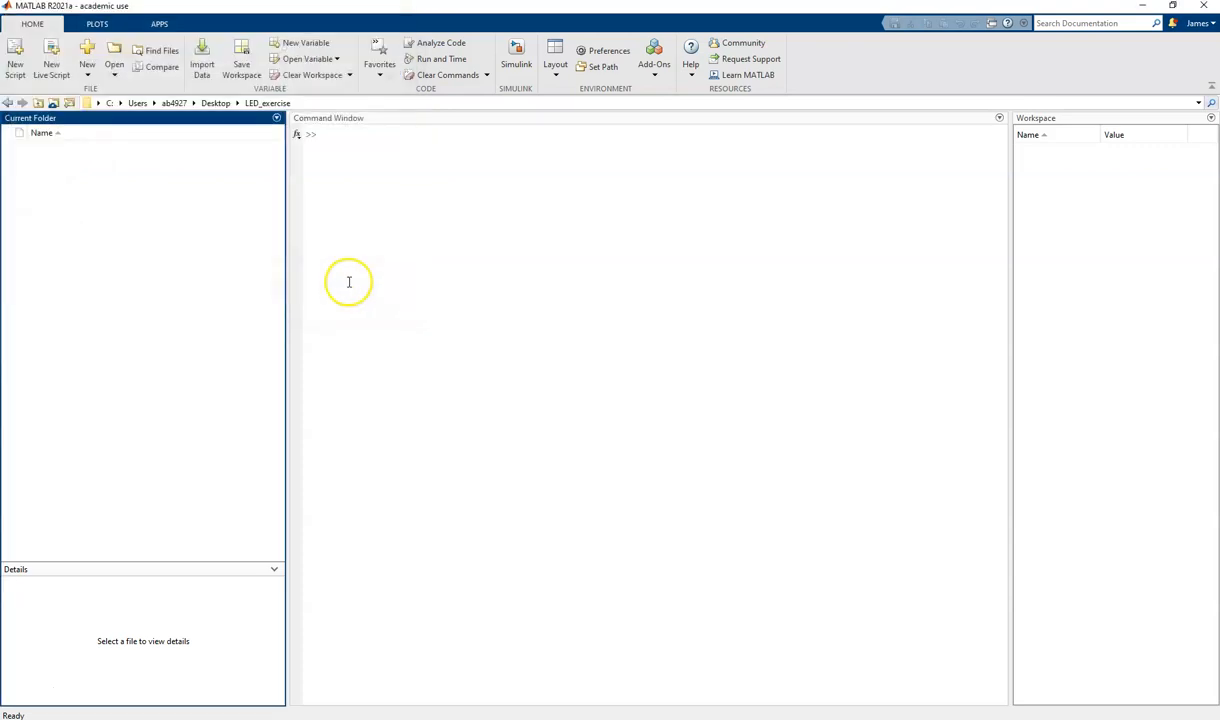
# - Create a new blank Simulink model and reposition its window
pyautogui.click(515, 52)
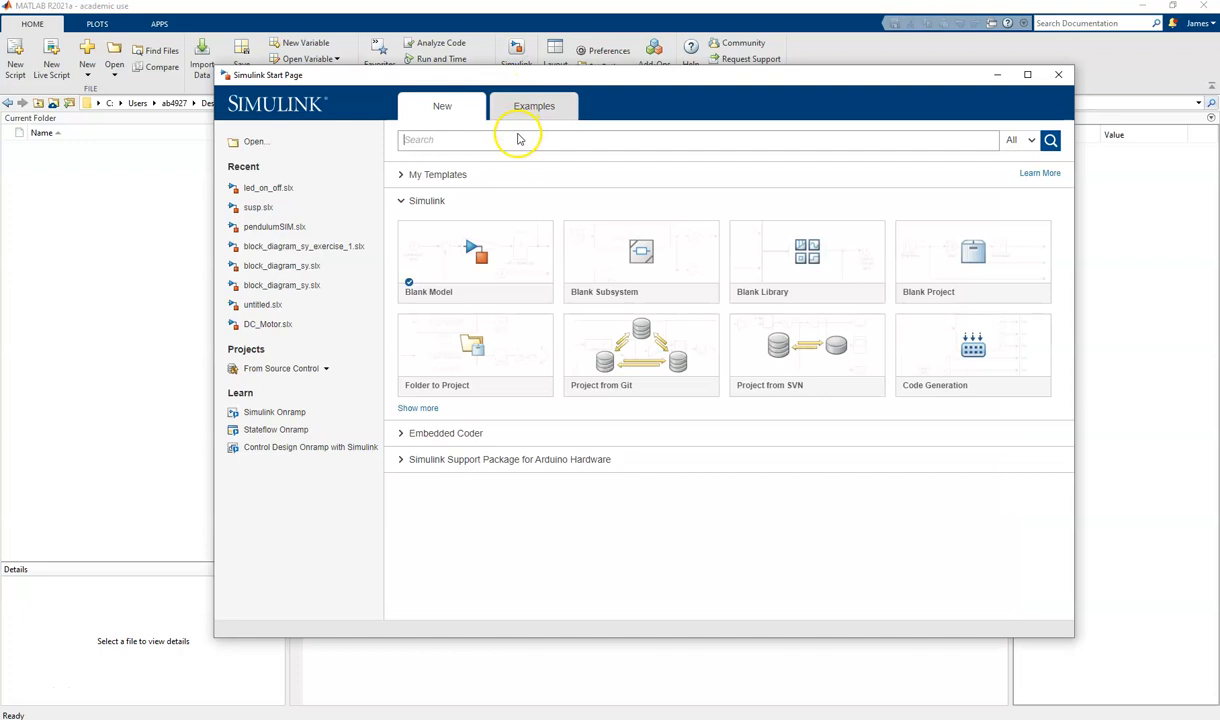
pyautogui.click(486, 264)
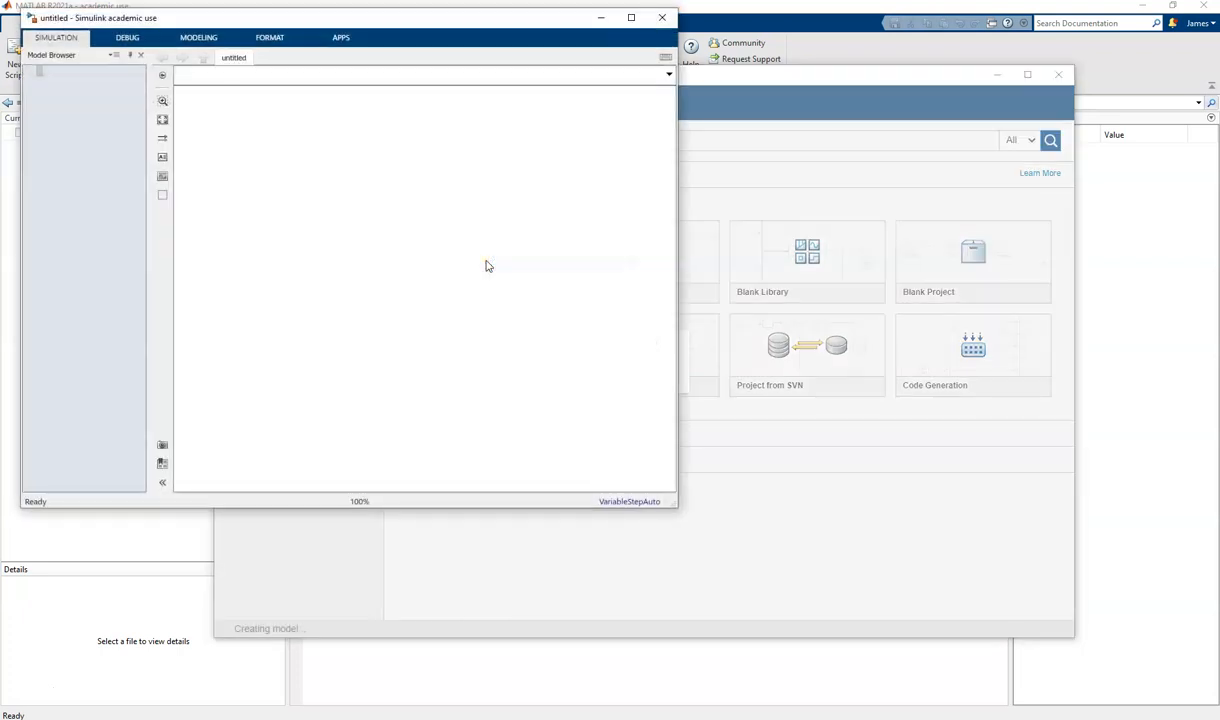
pyautogui.click(414, 201)
pyautogui.moveTo(354, 19); pyautogui.dragTo(403, 48)
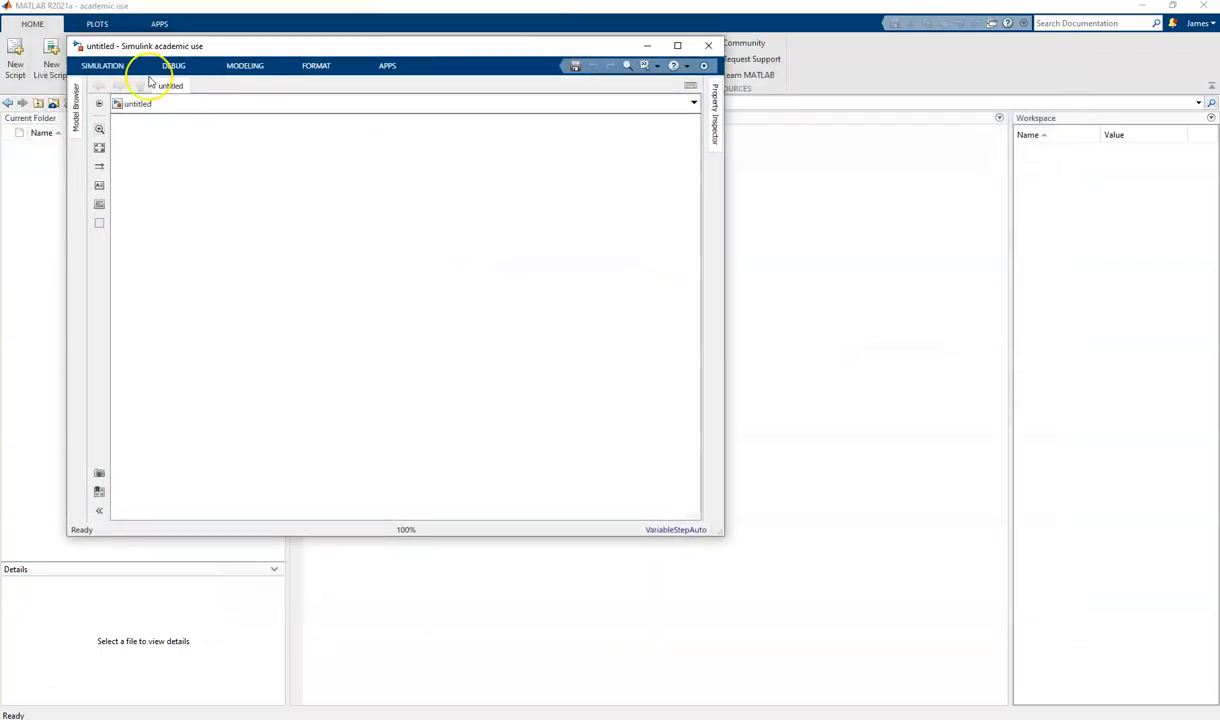
# - Add a Pulse Generator block from the Simulink Sources library to the model
pyautogui.click(130, 68)
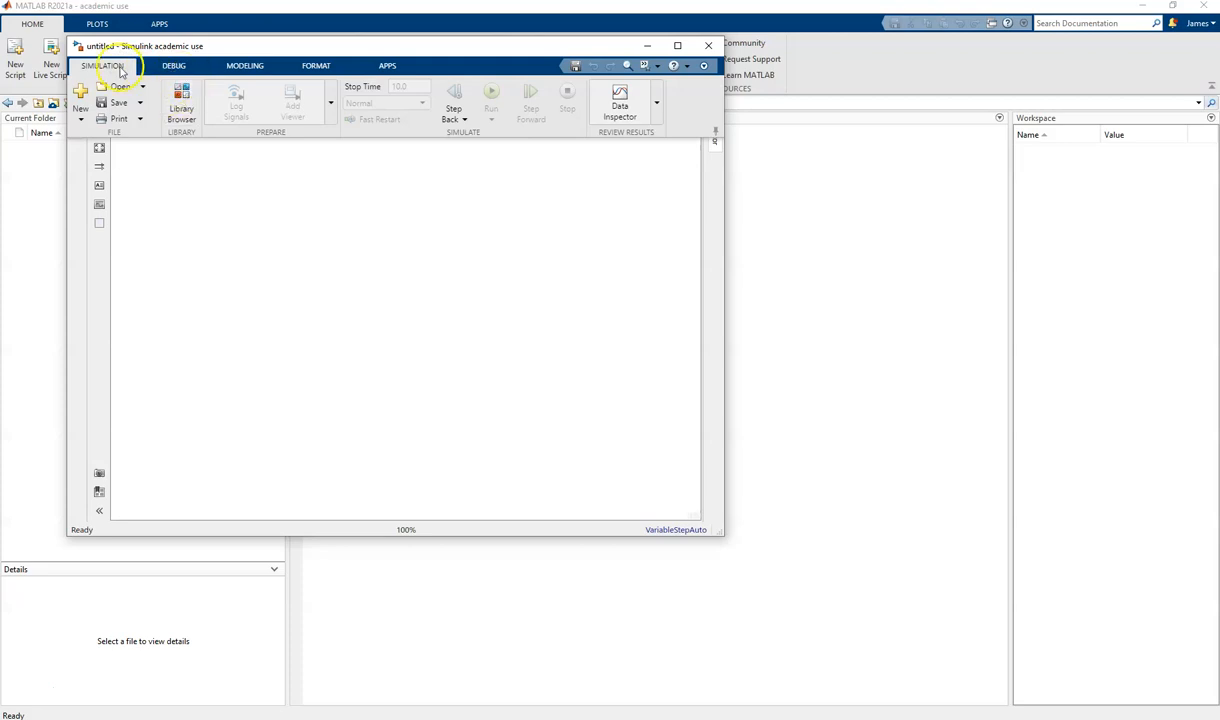
pyautogui.click(182, 102)
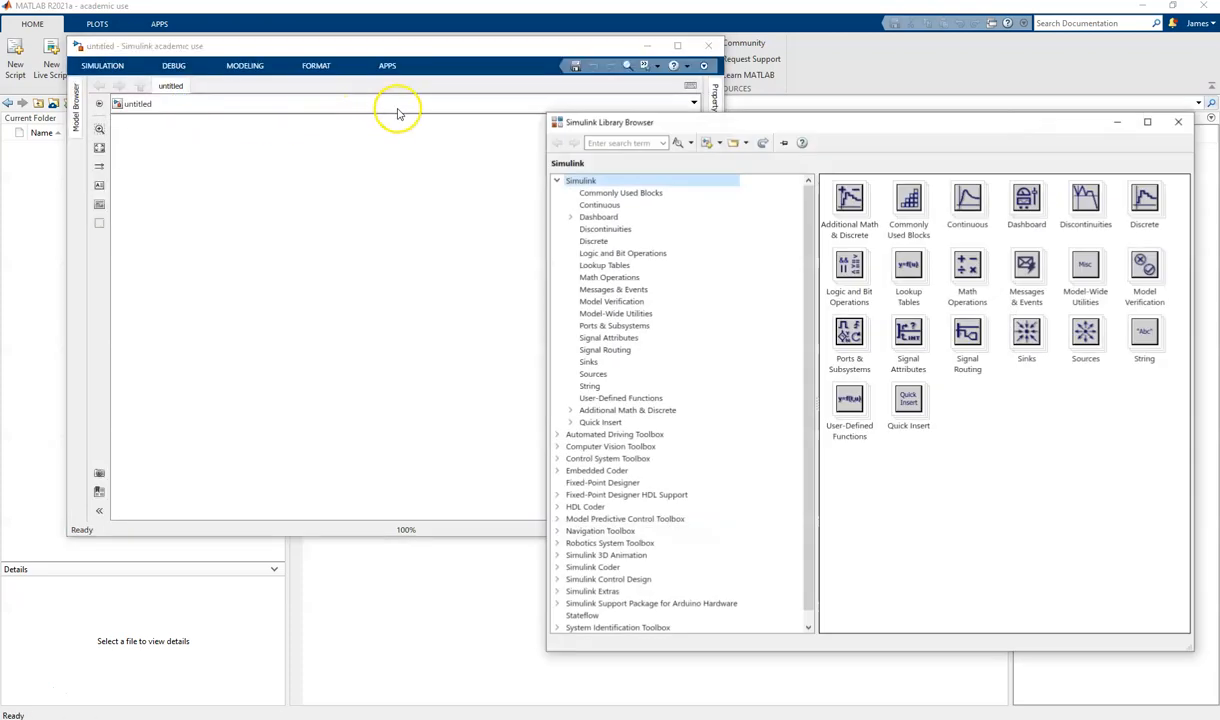
pyautogui.click(594, 375)
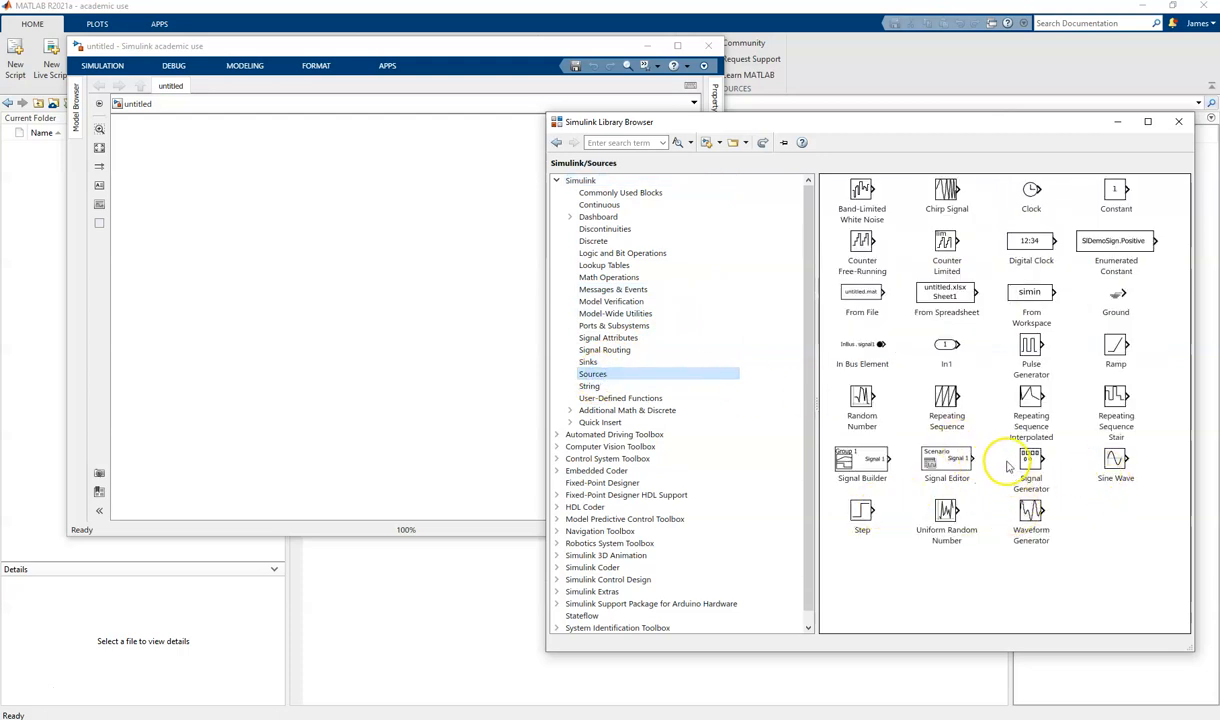
pyautogui.click(1030, 343)
pyautogui.moveTo(1030, 343); pyautogui.dragTo(309, 332)
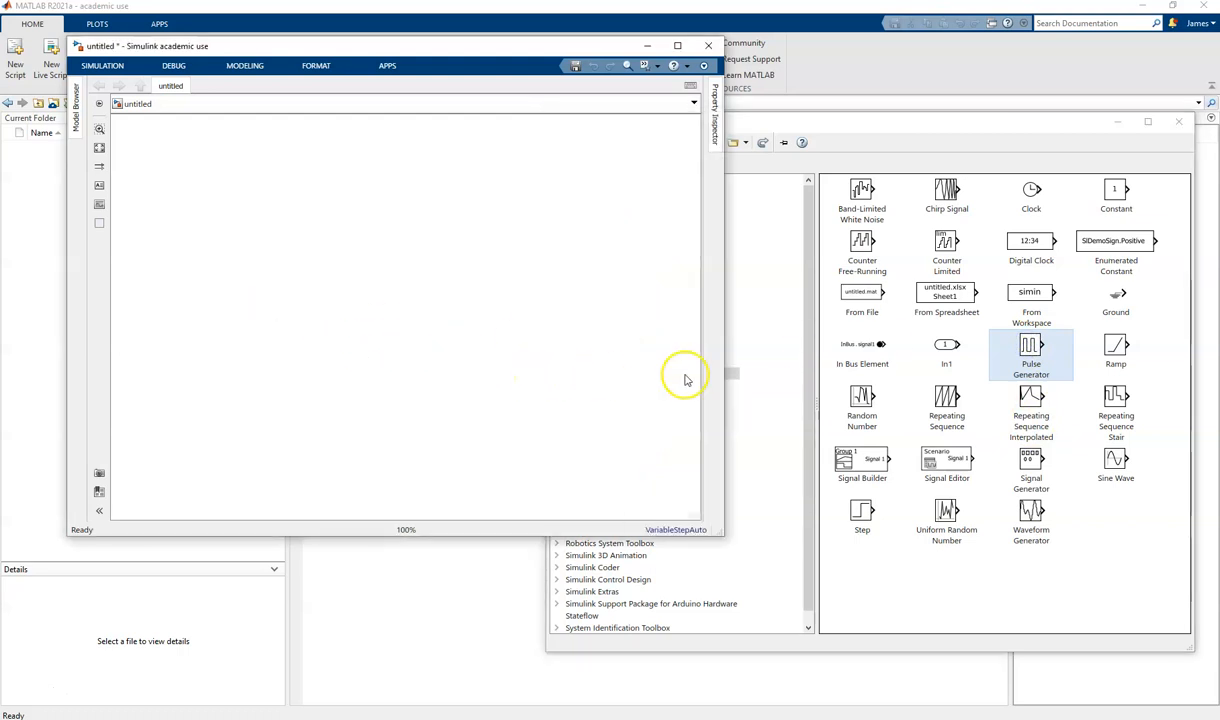
# - Add a Scope block from the Simulink Sinks library above and beside the Pulse Generator
pyautogui.click(773, 121)
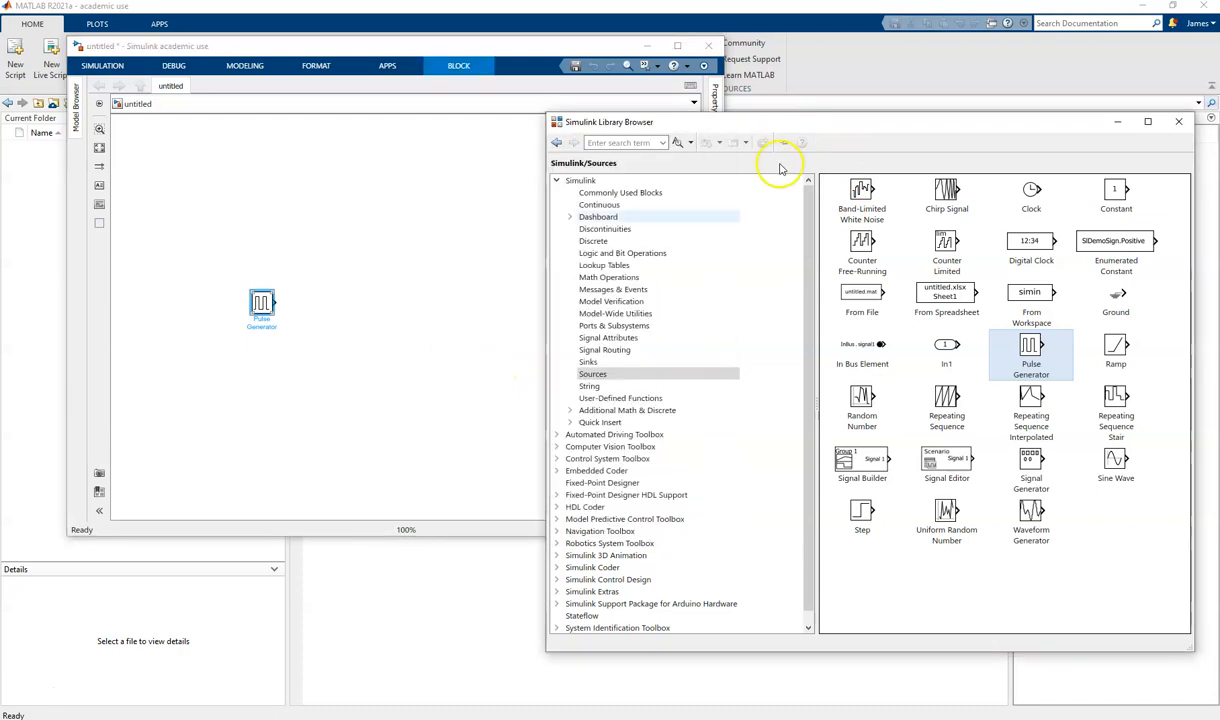
pyautogui.click(586, 361)
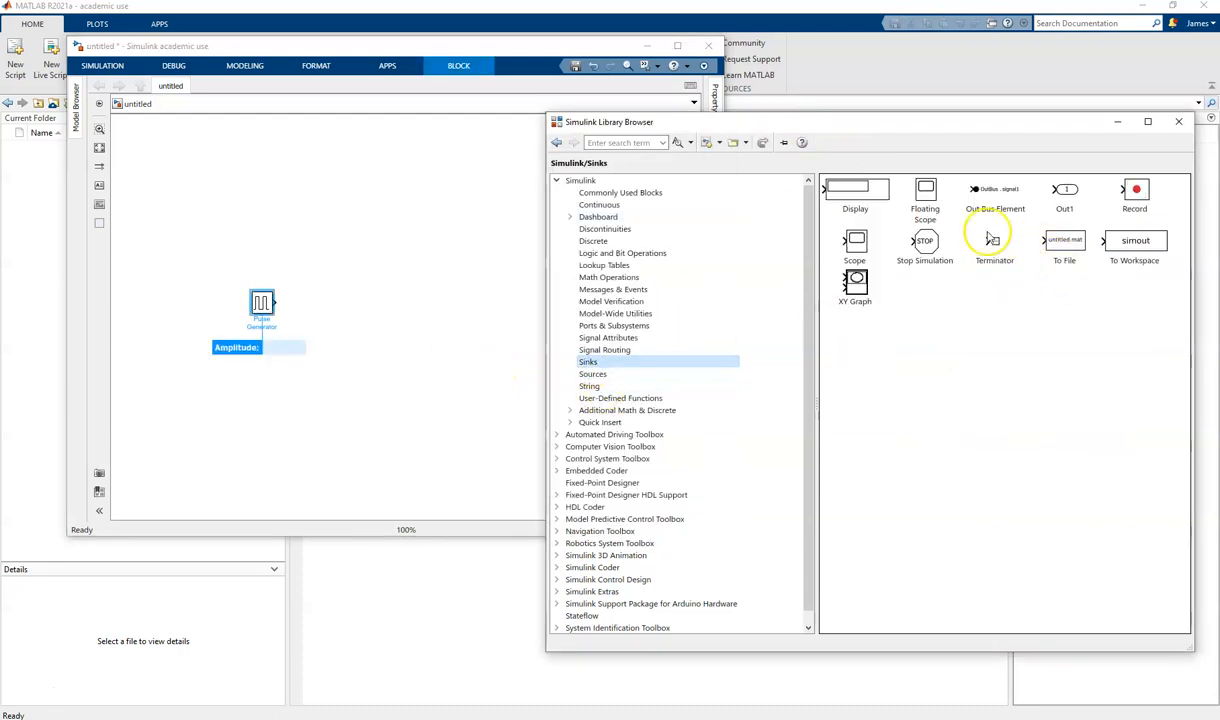
pyautogui.moveTo(855, 245); pyautogui.dragTo(399, 240)
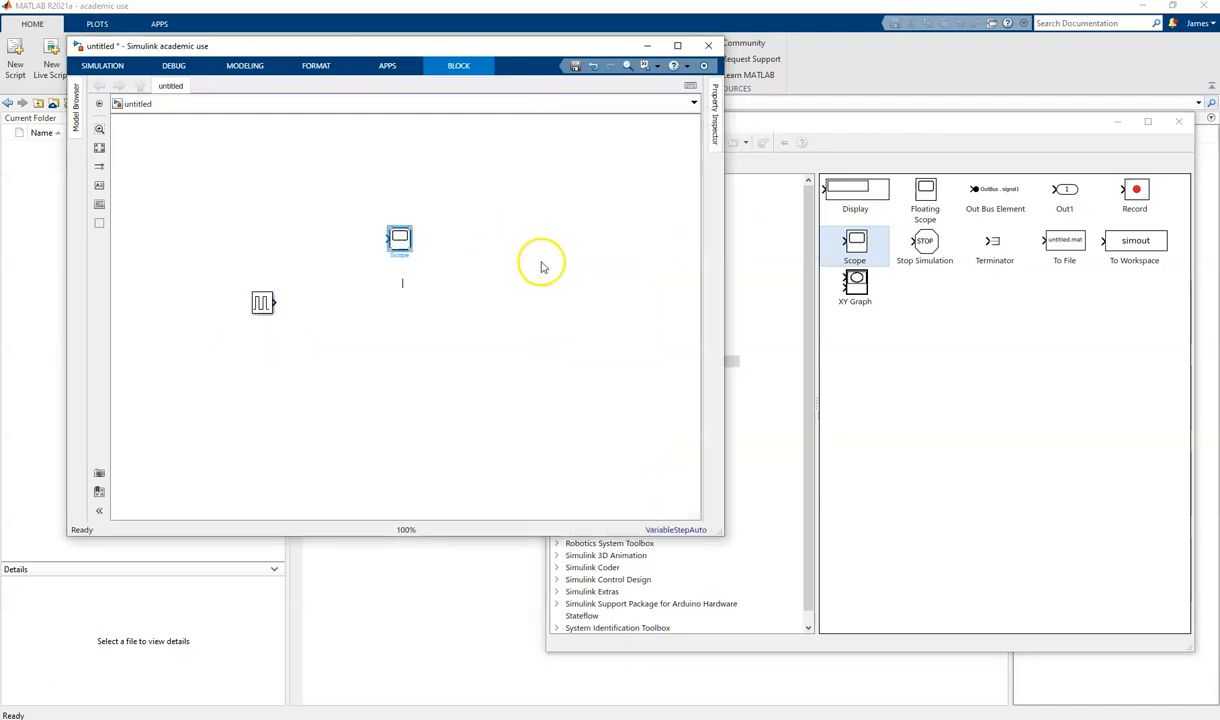
# - Add a Digital Output block from the Common blocks of the Simulink Support Package for Arduino Hardware to the model
pyautogui.click(808, 276)
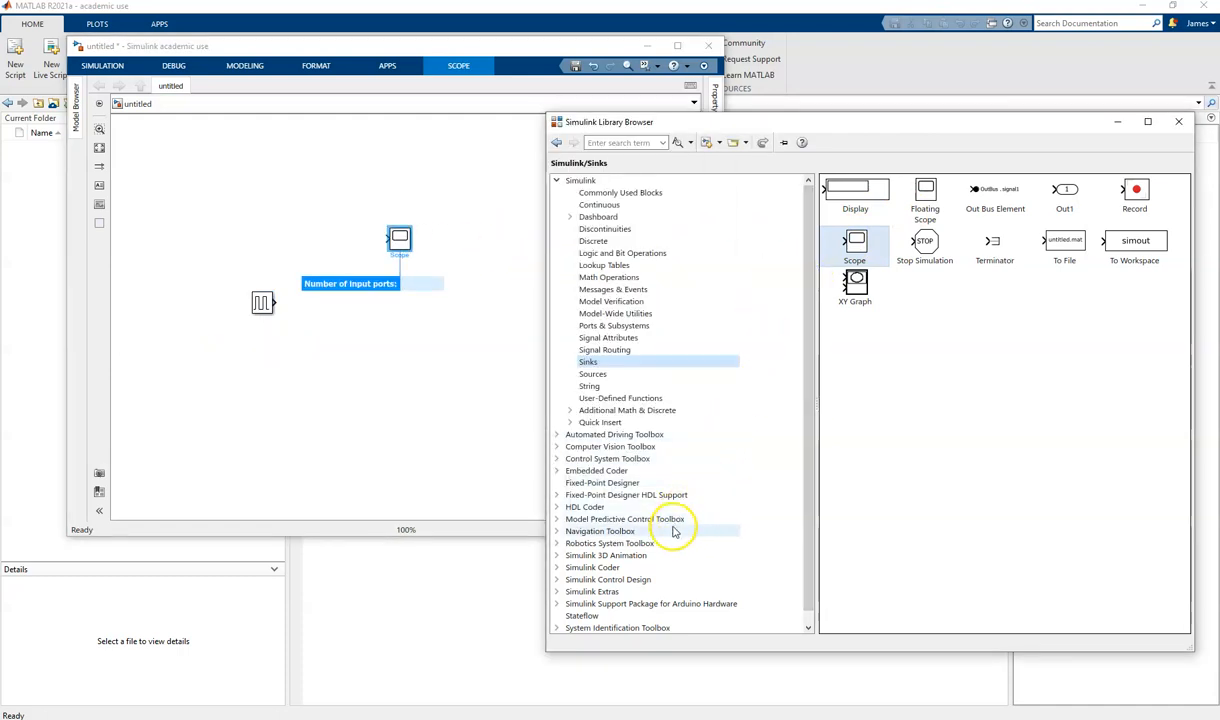
pyautogui.scroll(-1, 649, 534)
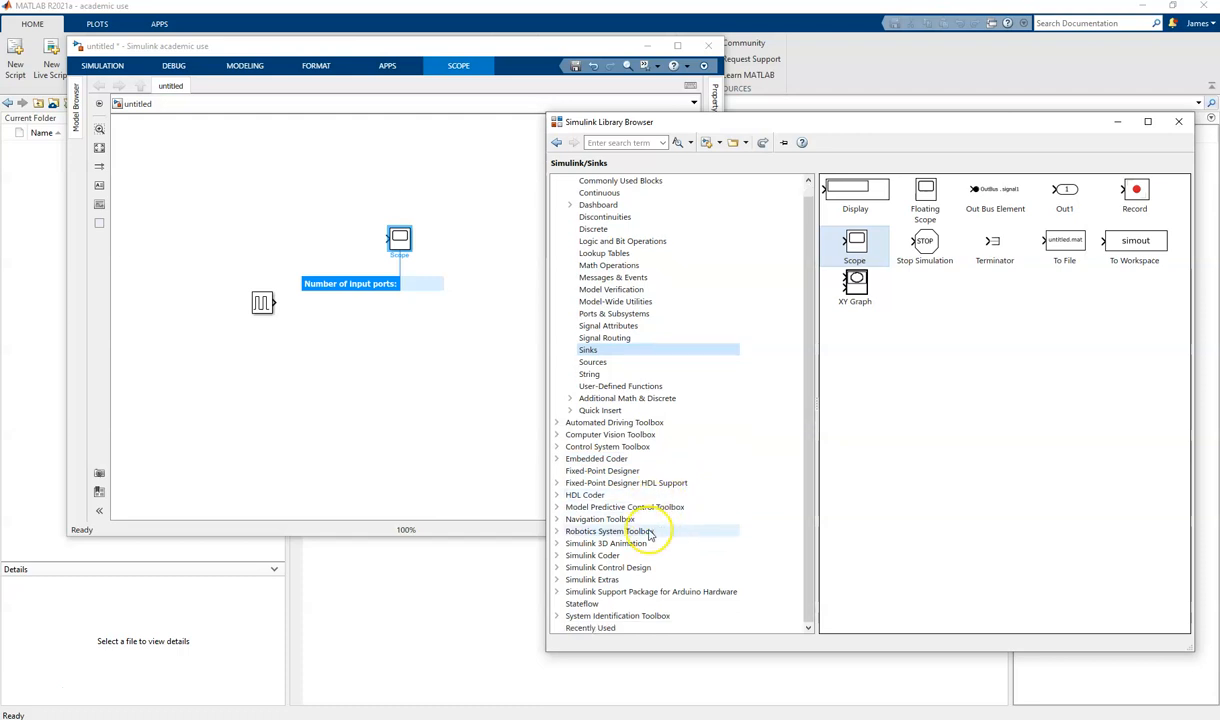
pyautogui.click(617, 592)
pyautogui.click(557, 591)
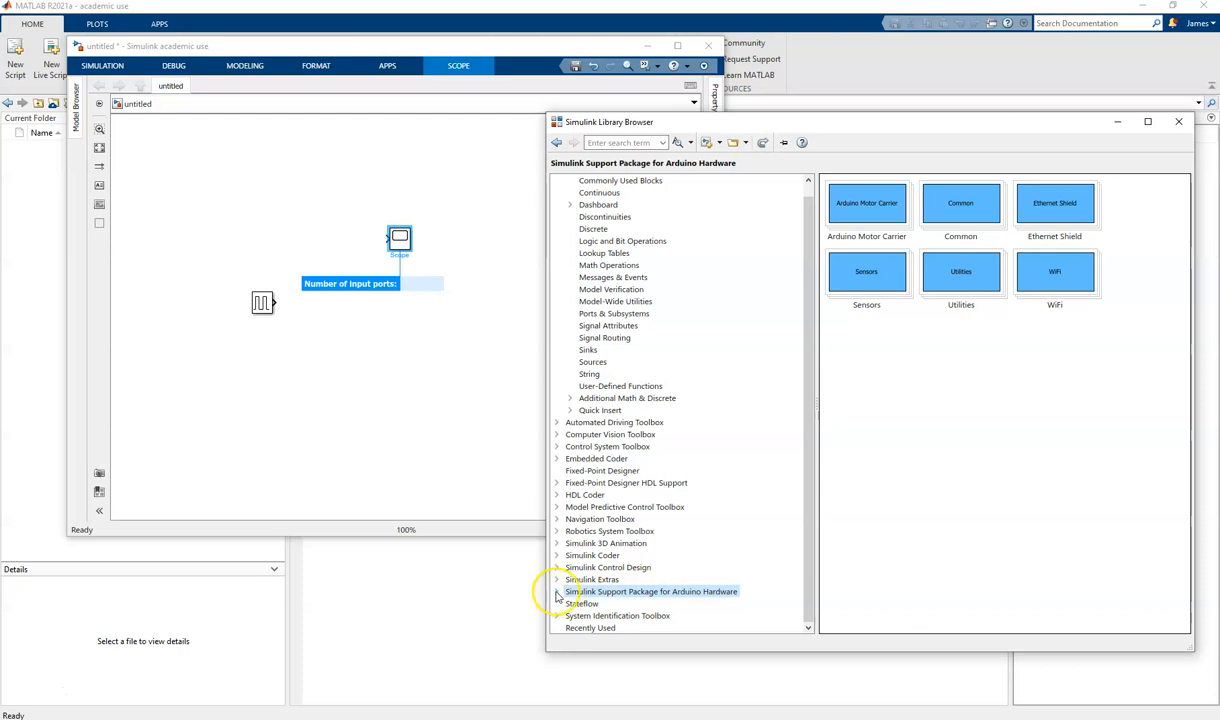
pyautogui.click(612, 579)
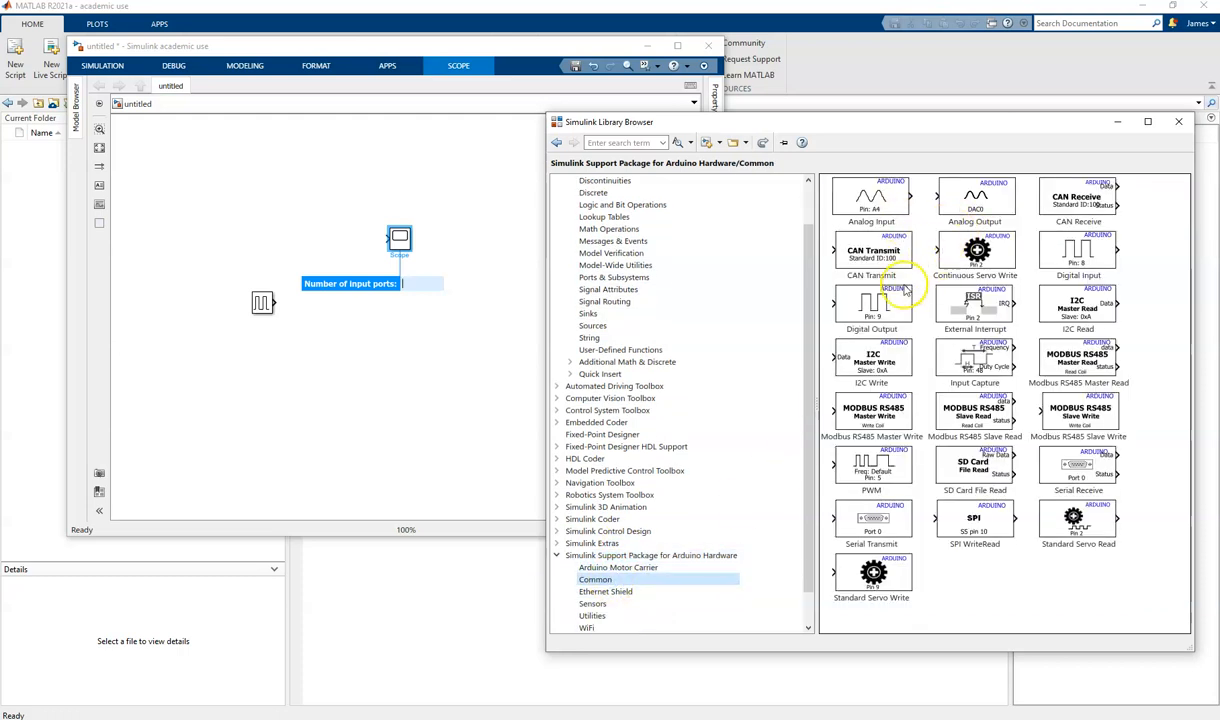
pyautogui.click(873, 316)
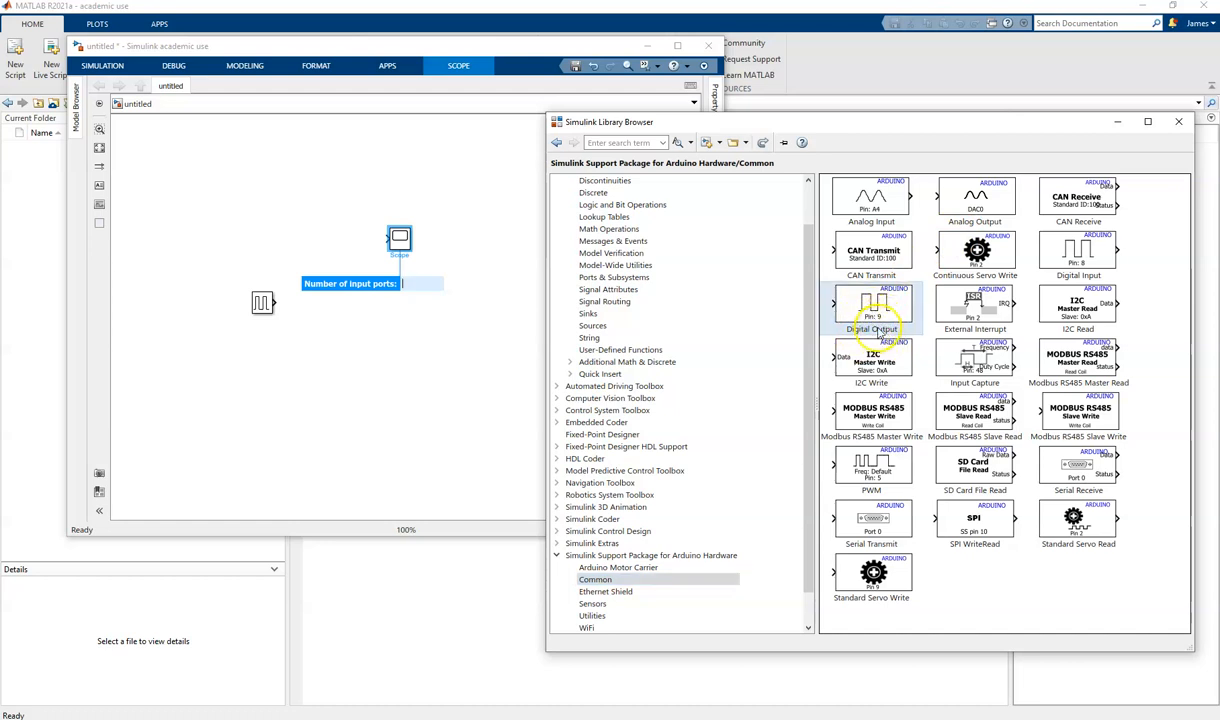
pyautogui.moveTo(840, 314); pyautogui.dragTo(705, 315)
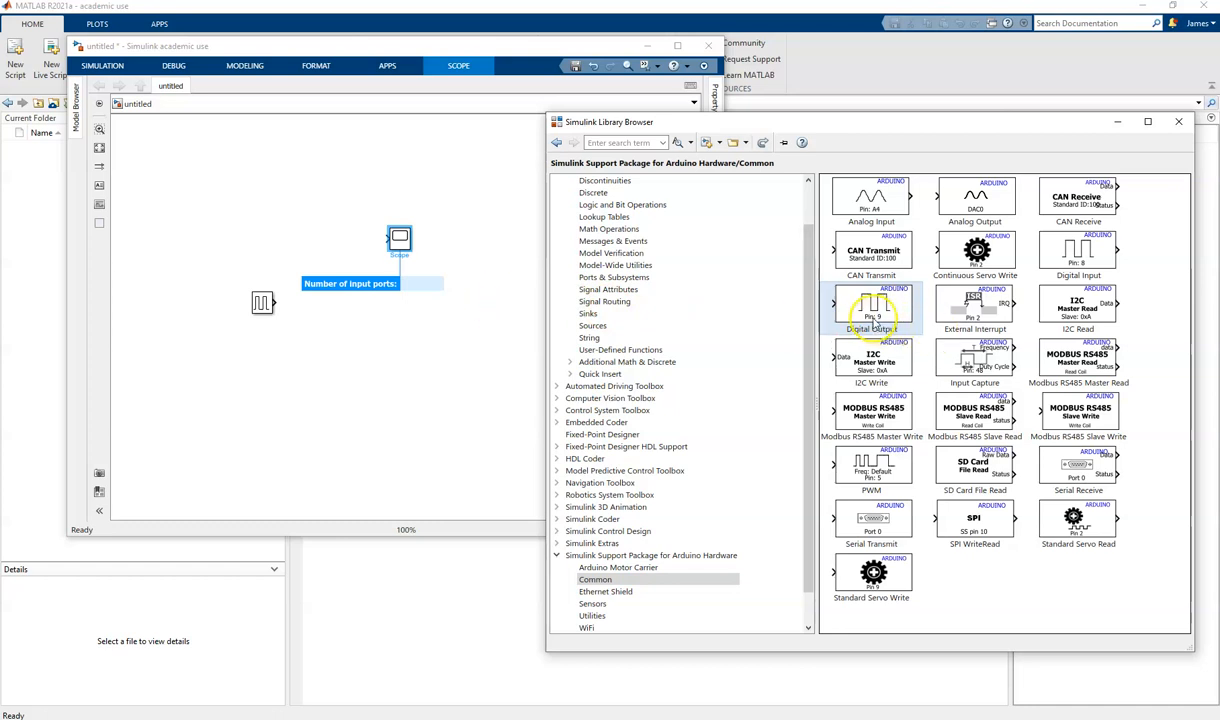
pyautogui.moveTo(868, 318); pyautogui.dragTo(505, 285)
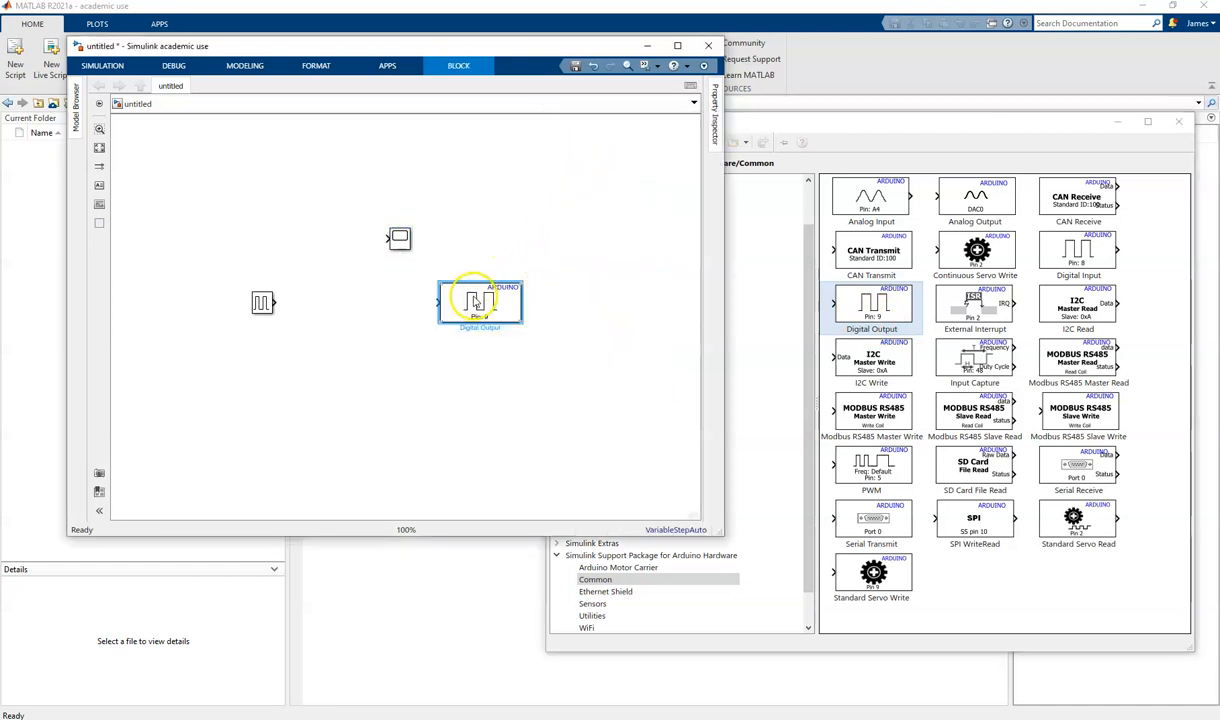
# - Connect the Pulse Generator output to the Digital Output block, branch the signal to the Scope, and tidy the block positions
pyautogui.moveTo(276, 300); pyautogui.dragTo(416, 305)
pyautogui.moveTo(388, 239); pyautogui.dragTo(352, 300)
pyautogui.moveTo(460, 305); pyautogui.dragTo(409, 305)
pyautogui.moveTo(405, 247); pyautogui.dragTo(405, 255)
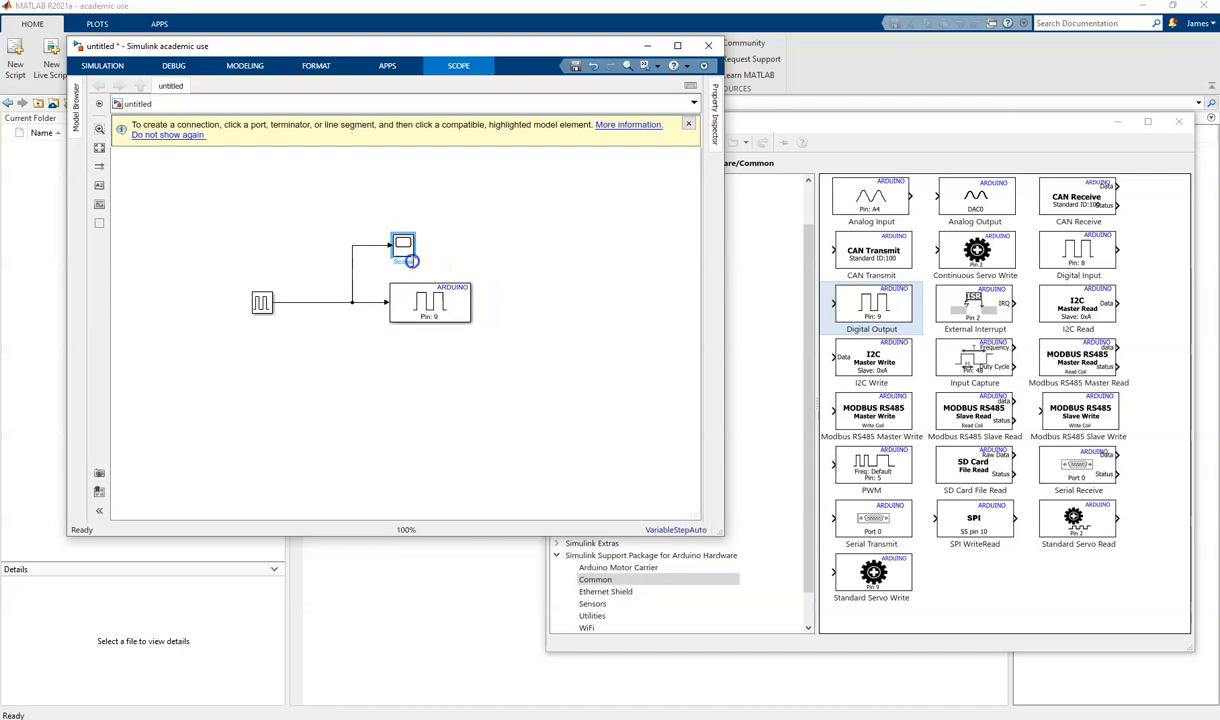
# - Check the pin number in the Digital Output block's parameters and close them without changes
pyautogui.scroll(4, 411, 261)
pyautogui.click(452, 356)
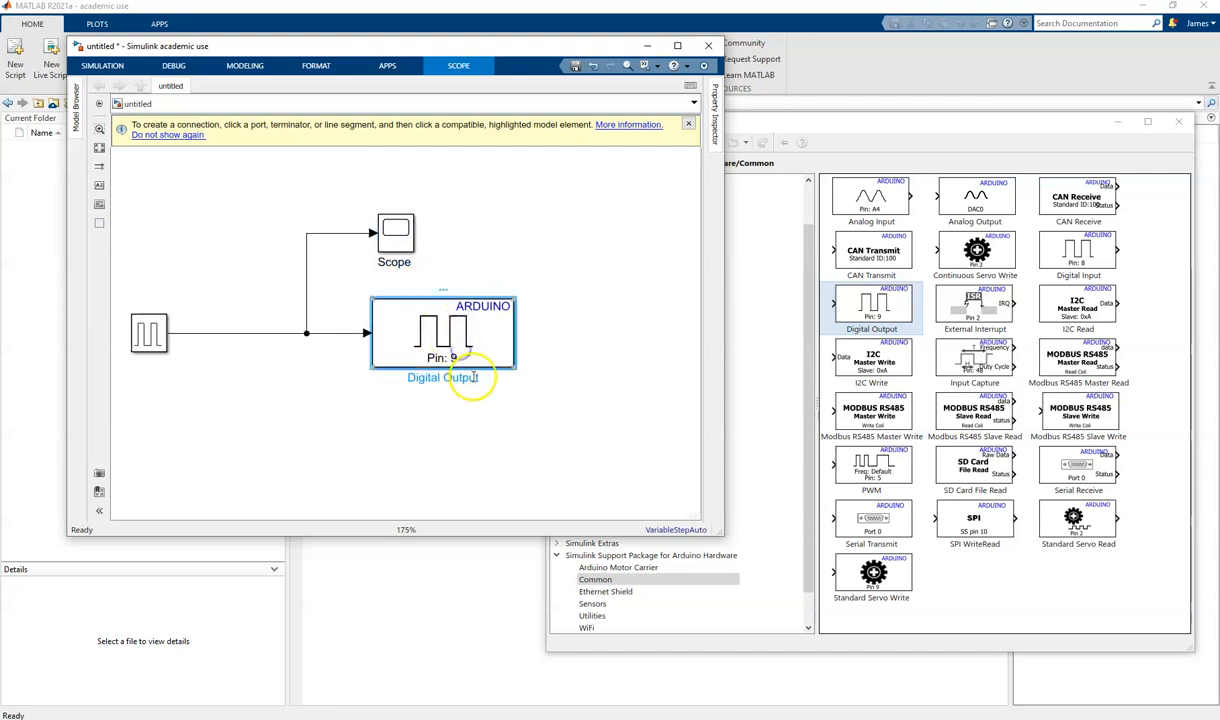
pyautogui.click(155, 342)
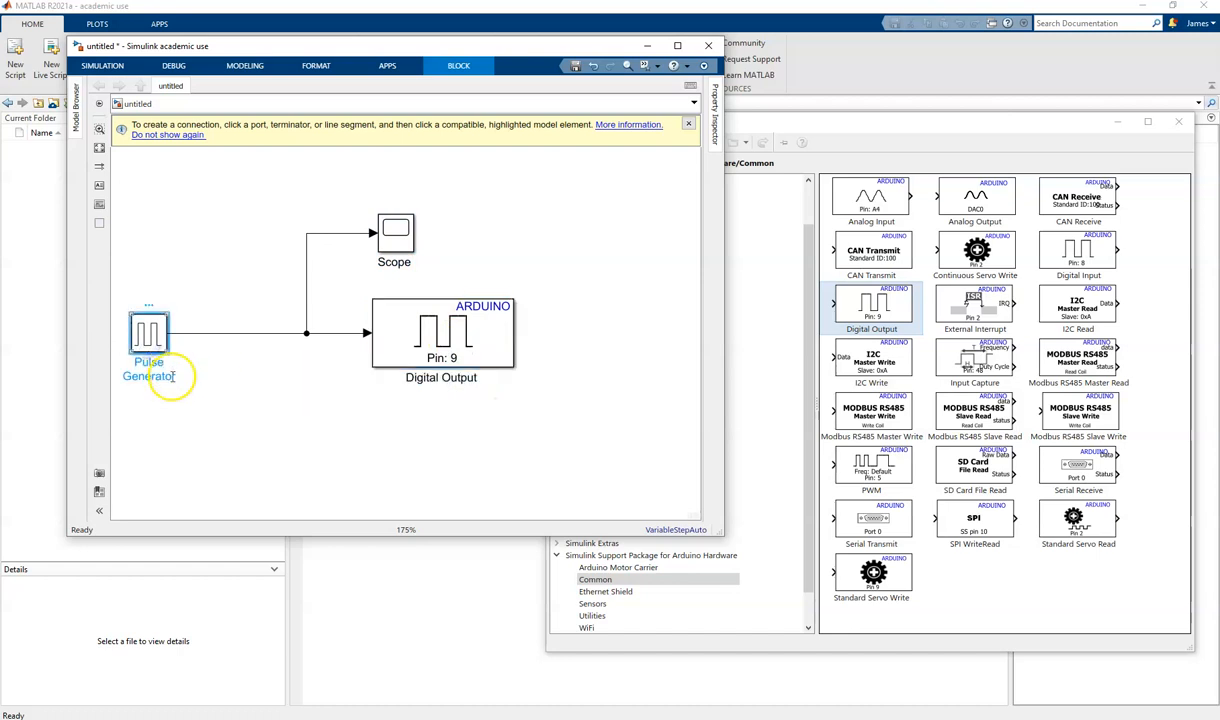
pyautogui.click(420, 352)
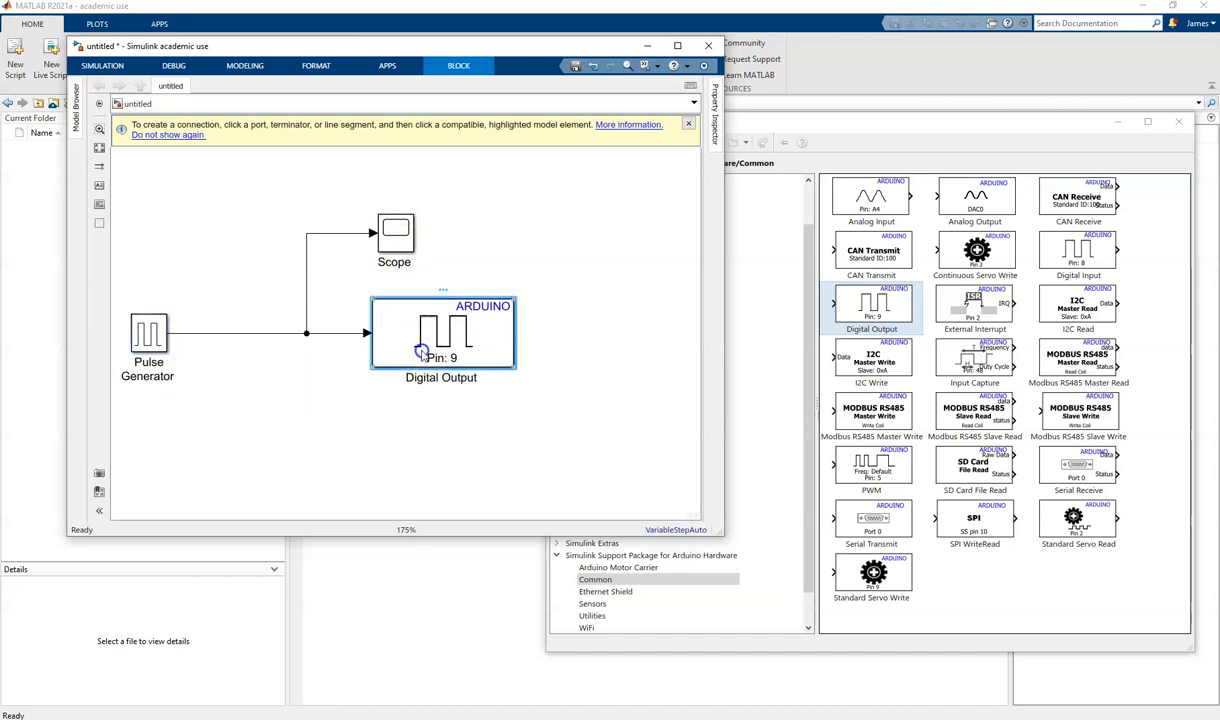
pyautogui.doubleClick(423, 355)
pyautogui.doubleClick(626, 370)
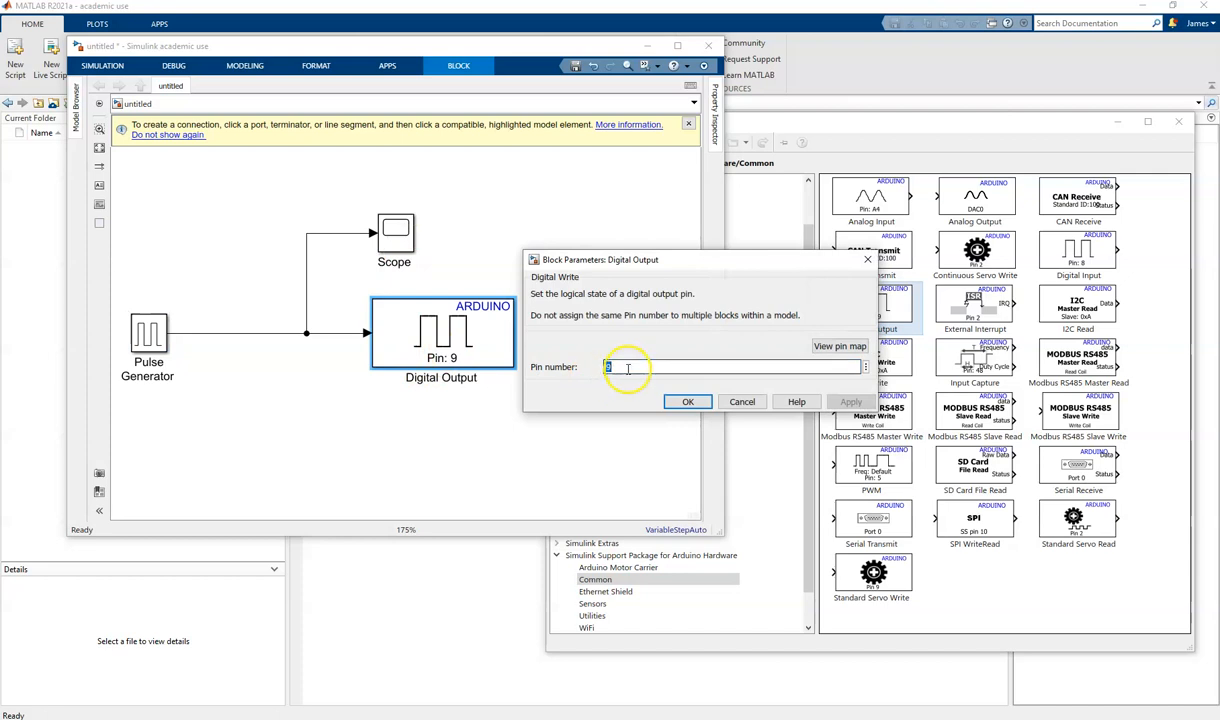
pyautogui.click(740, 403)
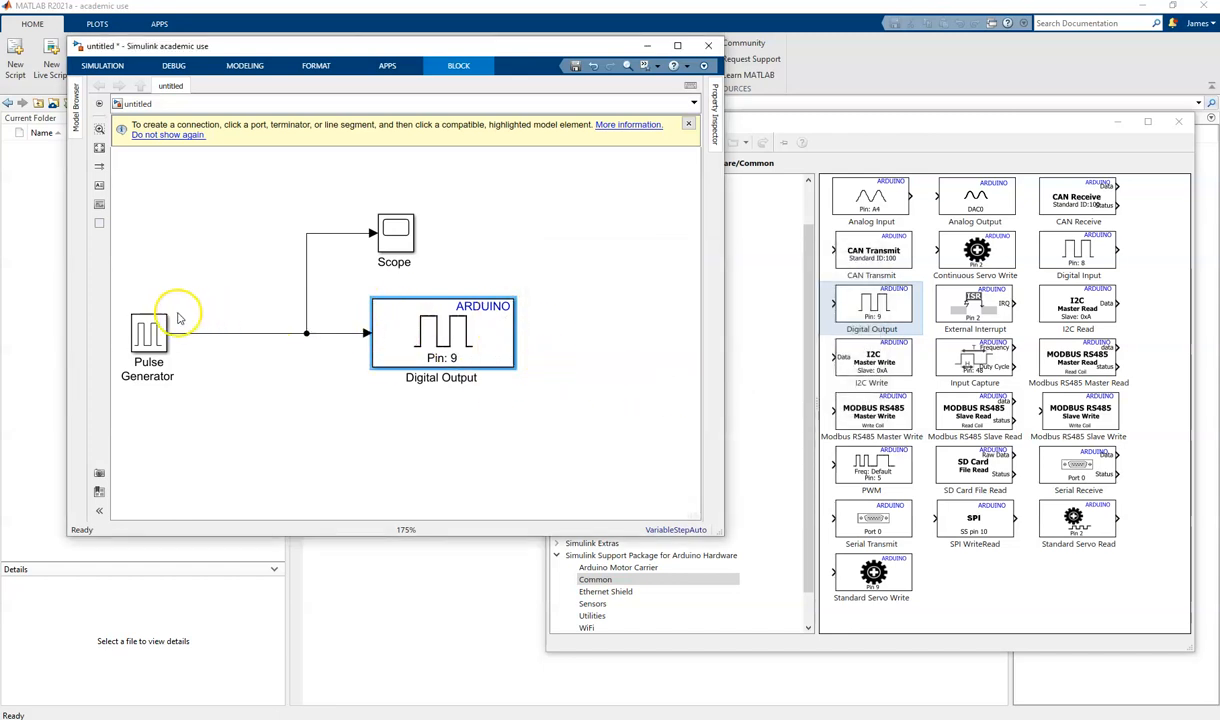
# - Open the Pulse Generator's block parameters and set its pulse type to Sample based
pyautogui.click(152, 334)
pyautogui.doubleClick(152, 334)
pyautogui.click(284, 321)
pyautogui.click(287, 344)
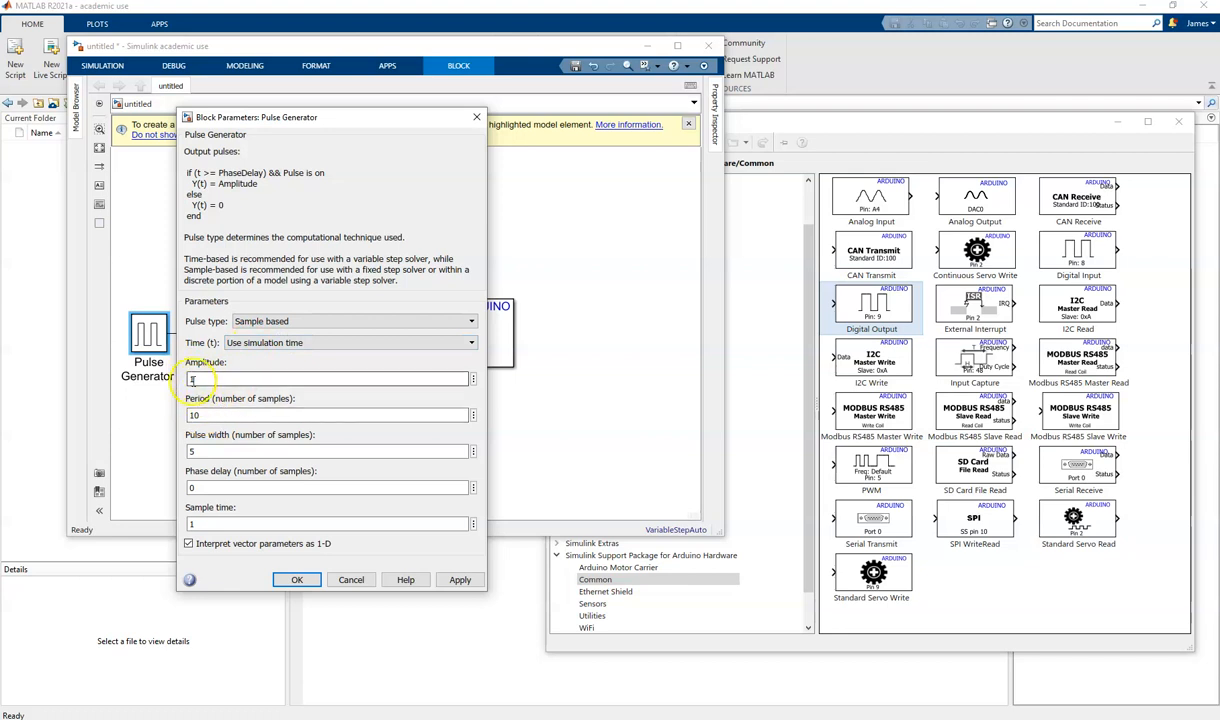
# - Set the Pulse Generator's sample time to 0.1 and accept the block parameters
pyautogui.click(196, 414)
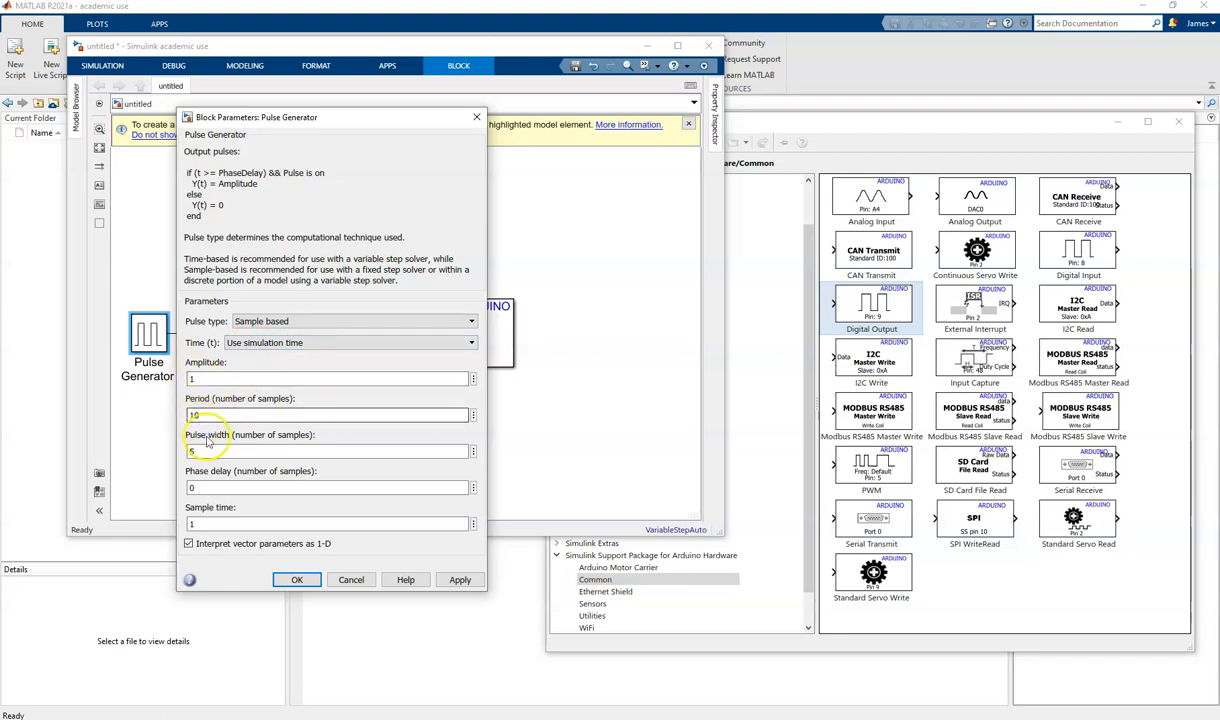
pyautogui.click(192, 451)
pyautogui.click(190, 487)
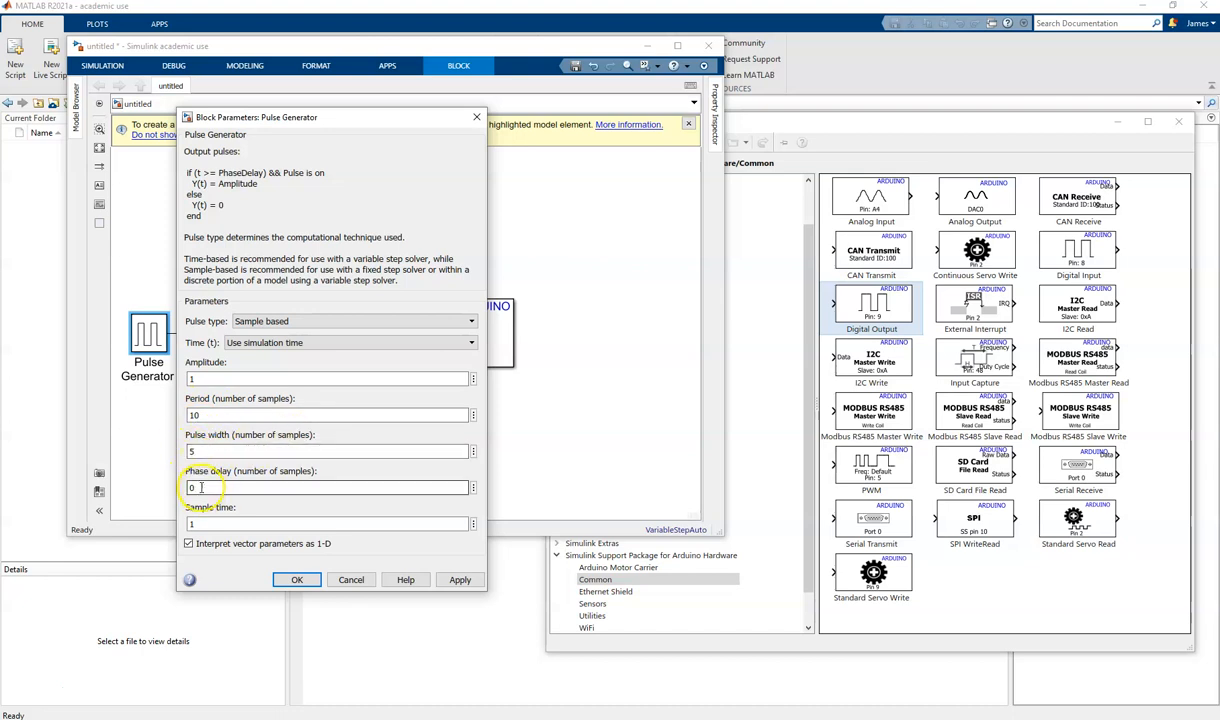
pyautogui.click(201, 524)
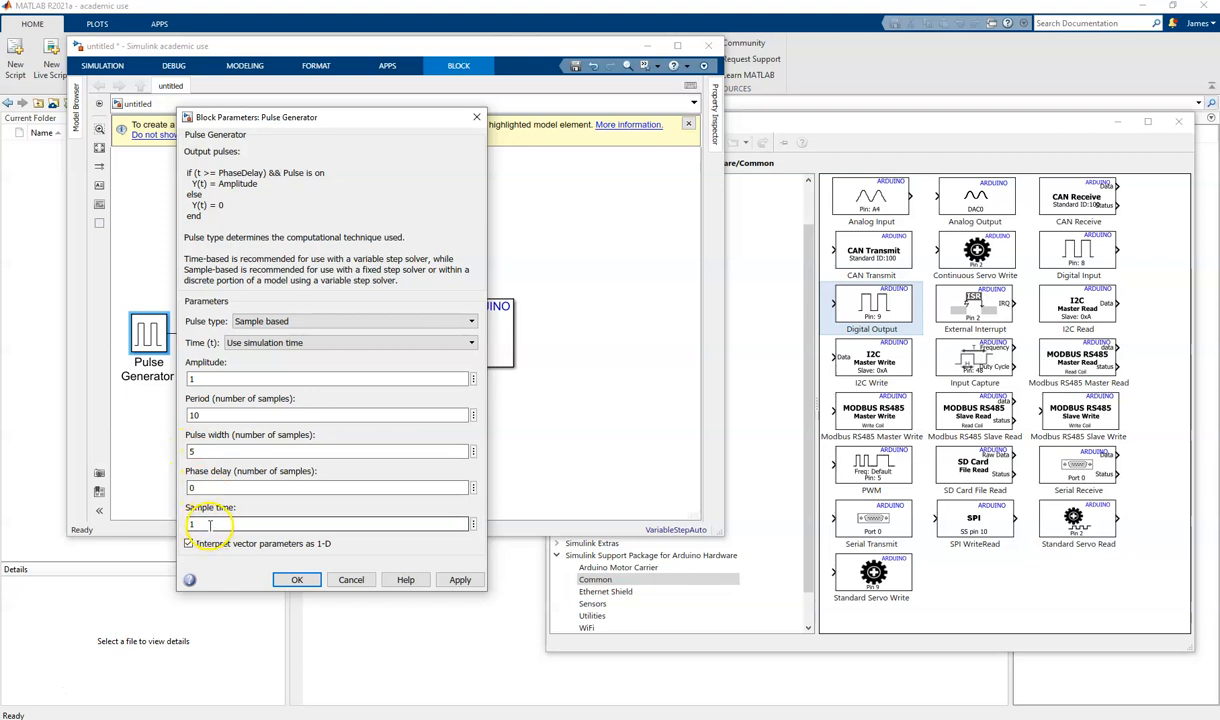
pyautogui.doubleClick(205, 524)
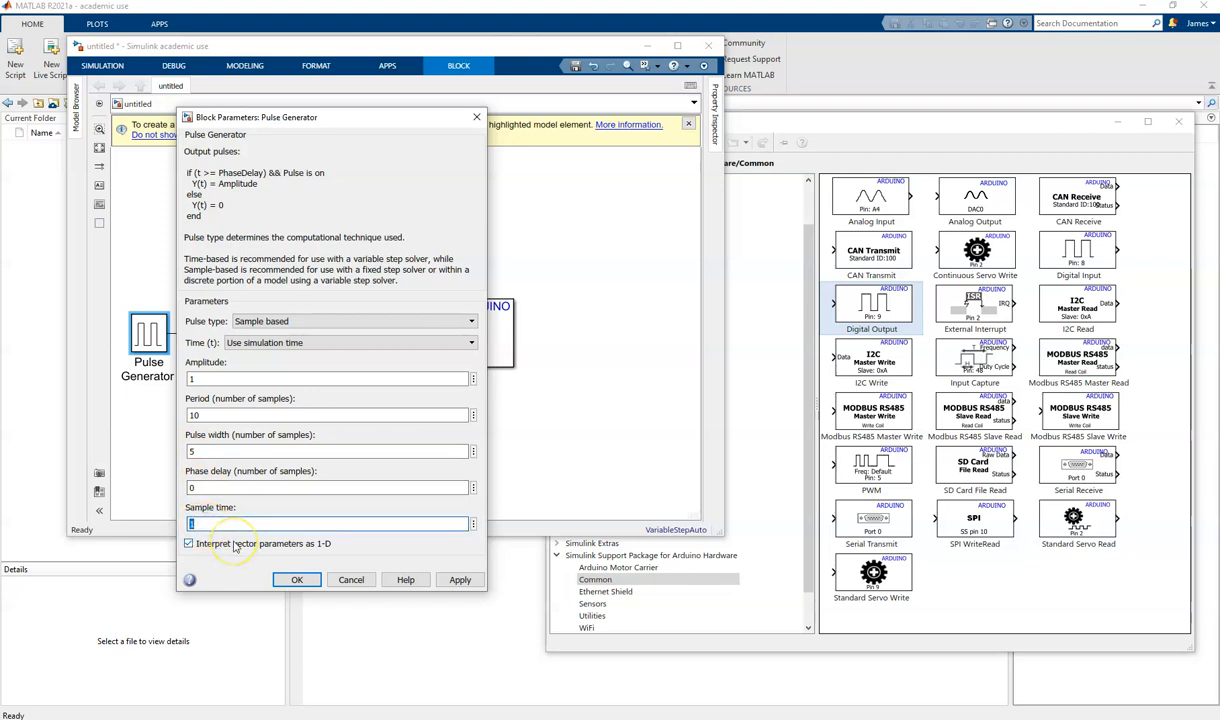
pyautogui.write('0.')
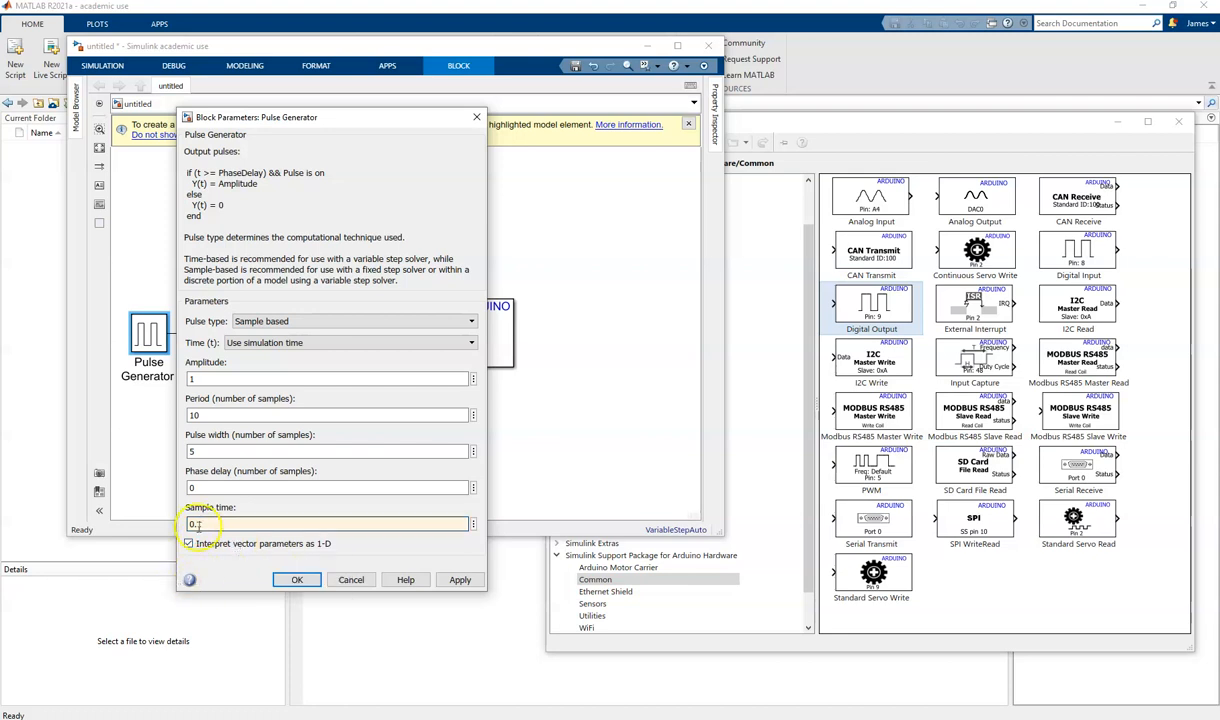
pyautogui.click(197, 452)
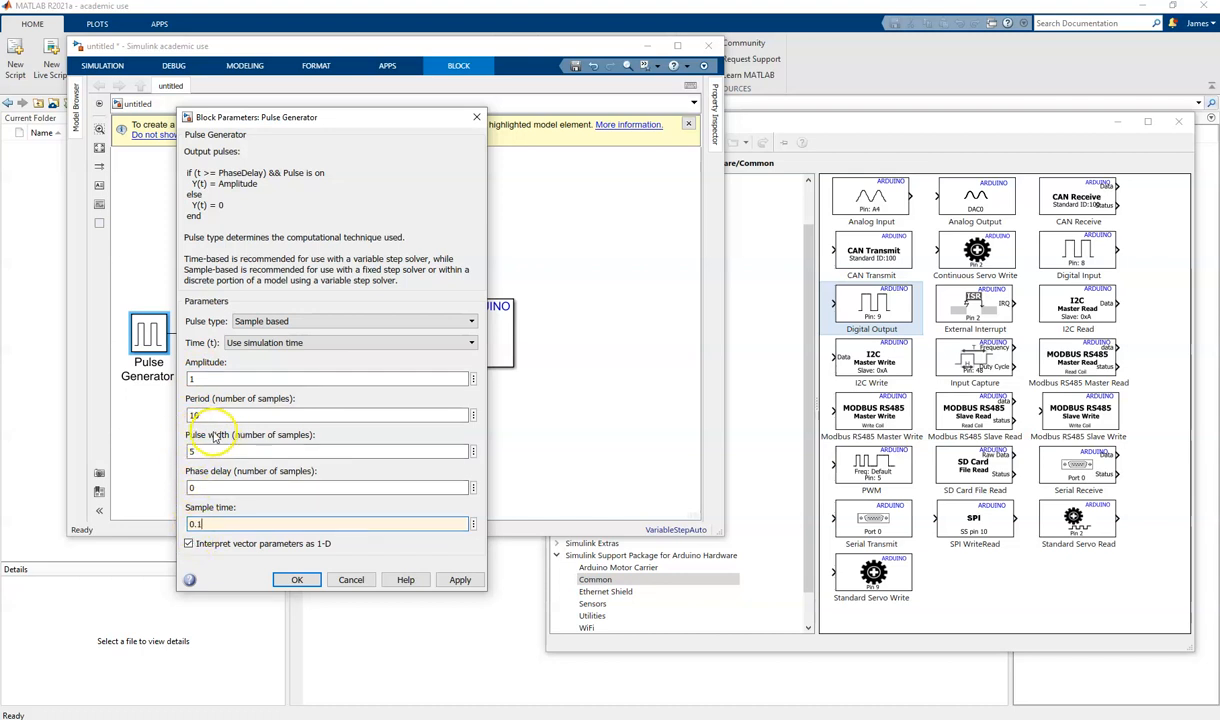
pyautogui.click(203, 523)
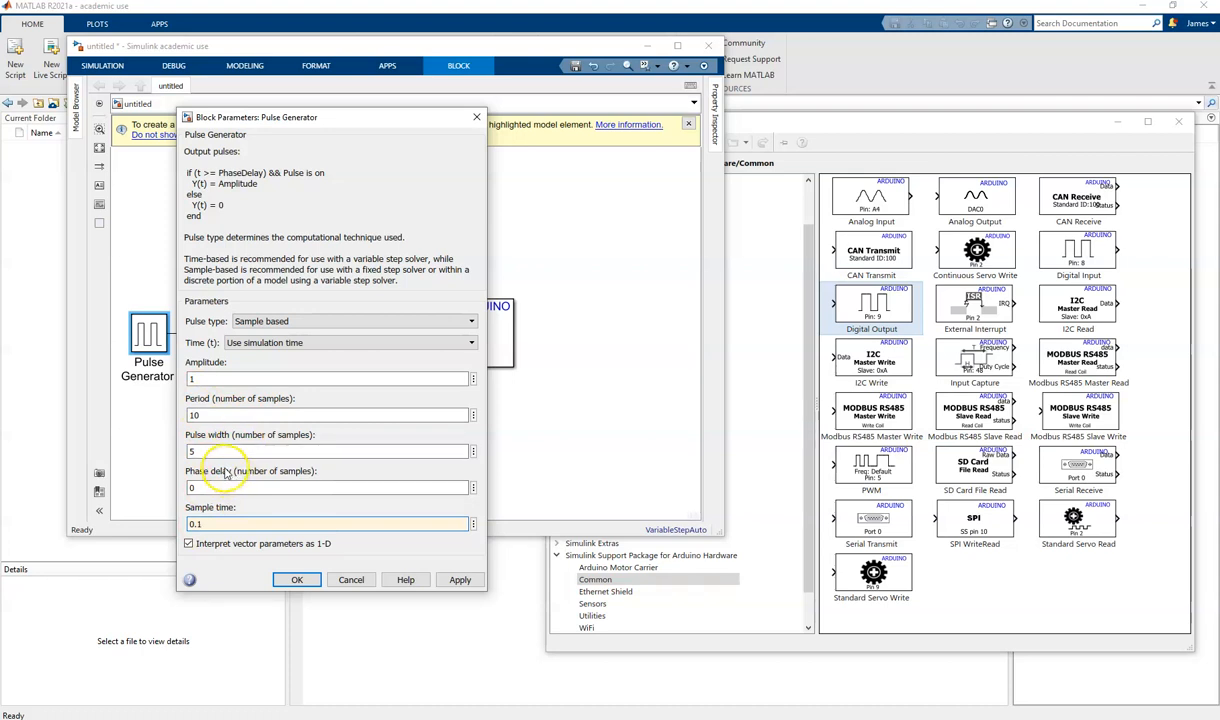
pyautogui.click(295, 580)
# - Move the Pulse Generator block closer to the Digital Output block, then dismiss the connection hint and maximize the model window
pyautogui.moveTo(172, 333); pyautogui.dragTo(207, 333)
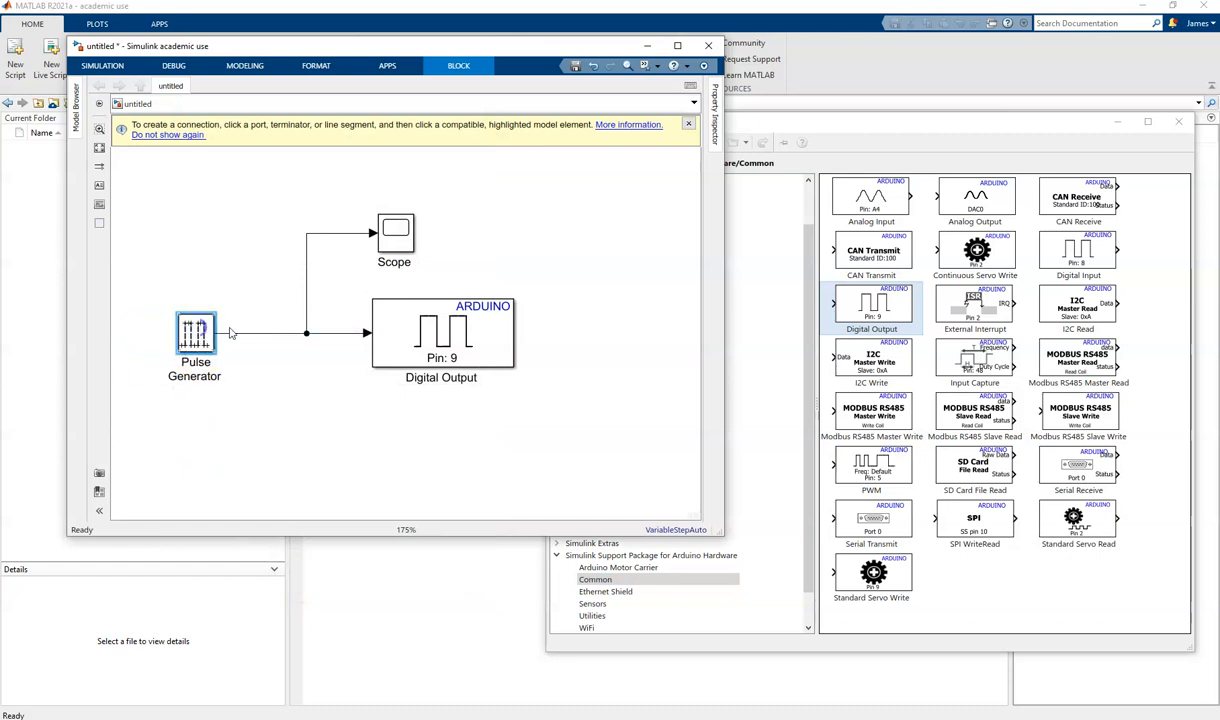
pyautogui.click(443, 365)
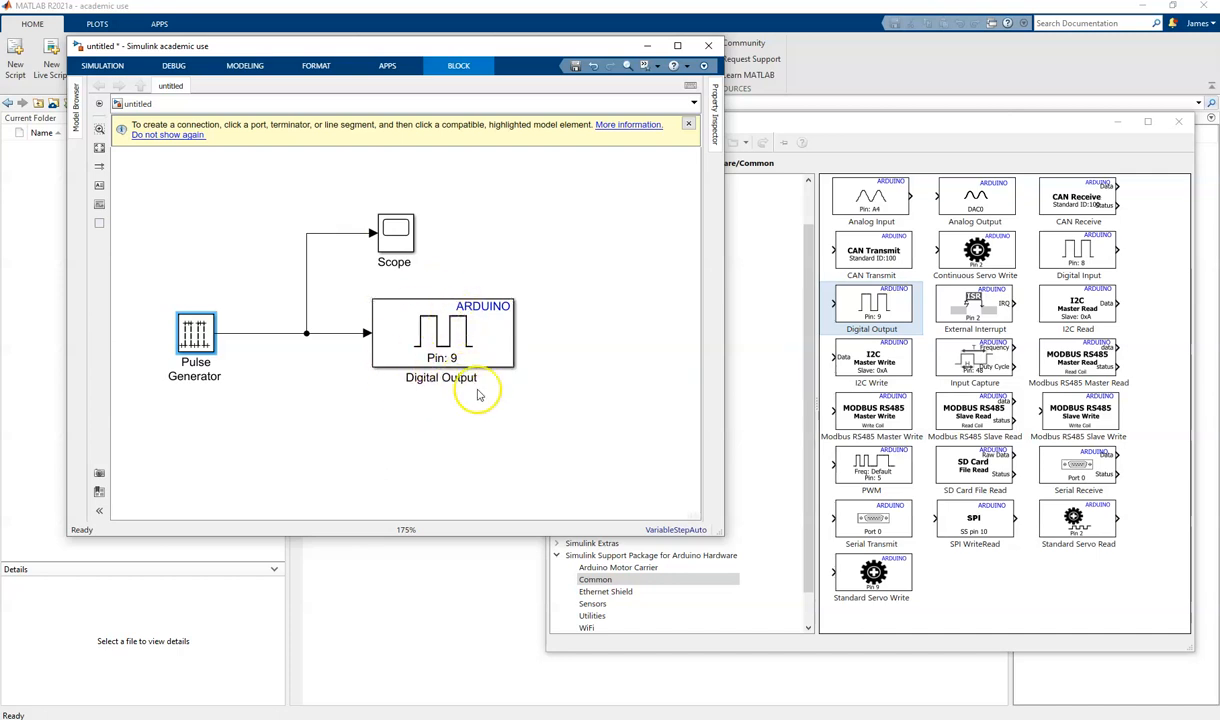
pyautogui.click(688, 123)
pyautogui.click(676, 46)
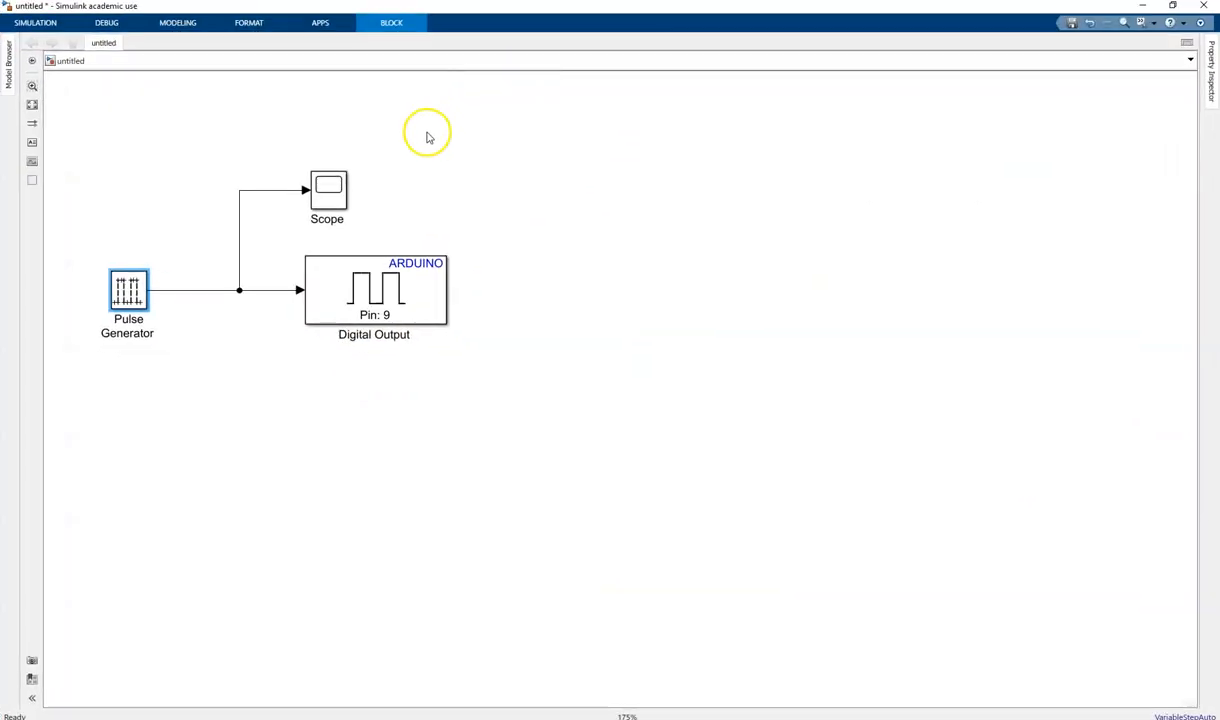
# - Set the hardware board to Arduino Uno in the model's Hardware Implementation settings
pyautogui.click(180, 23)
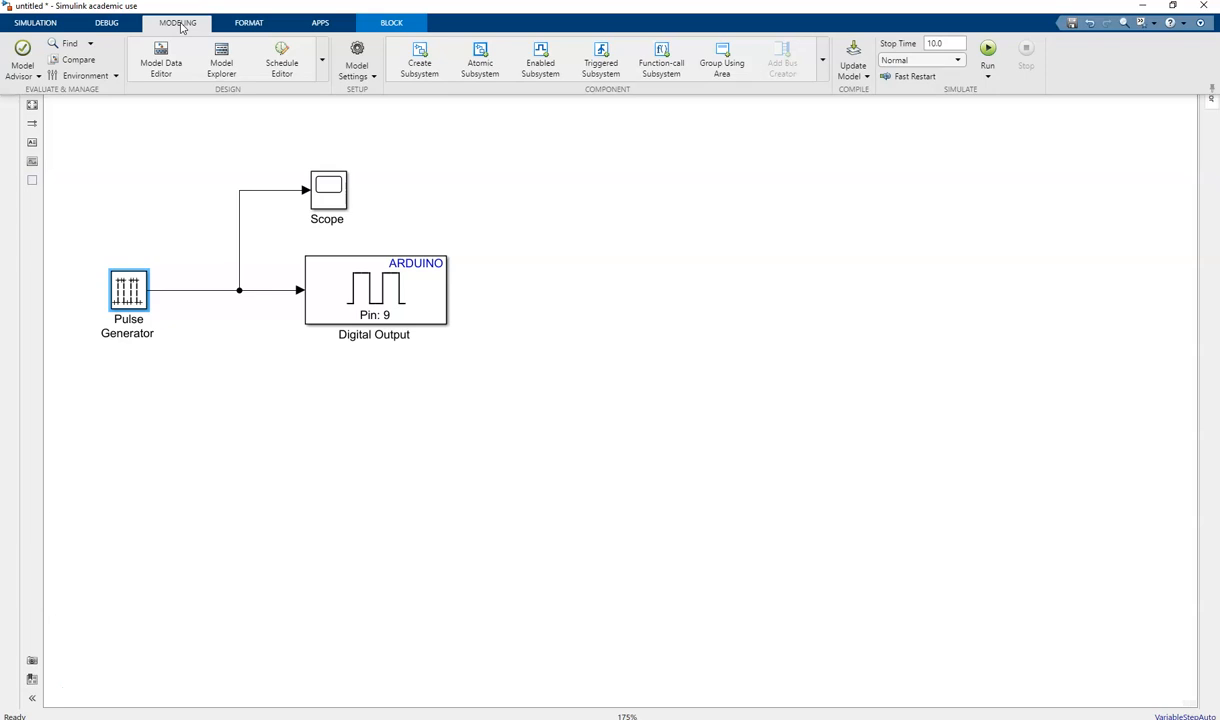
pyautogui.click(357, 52)
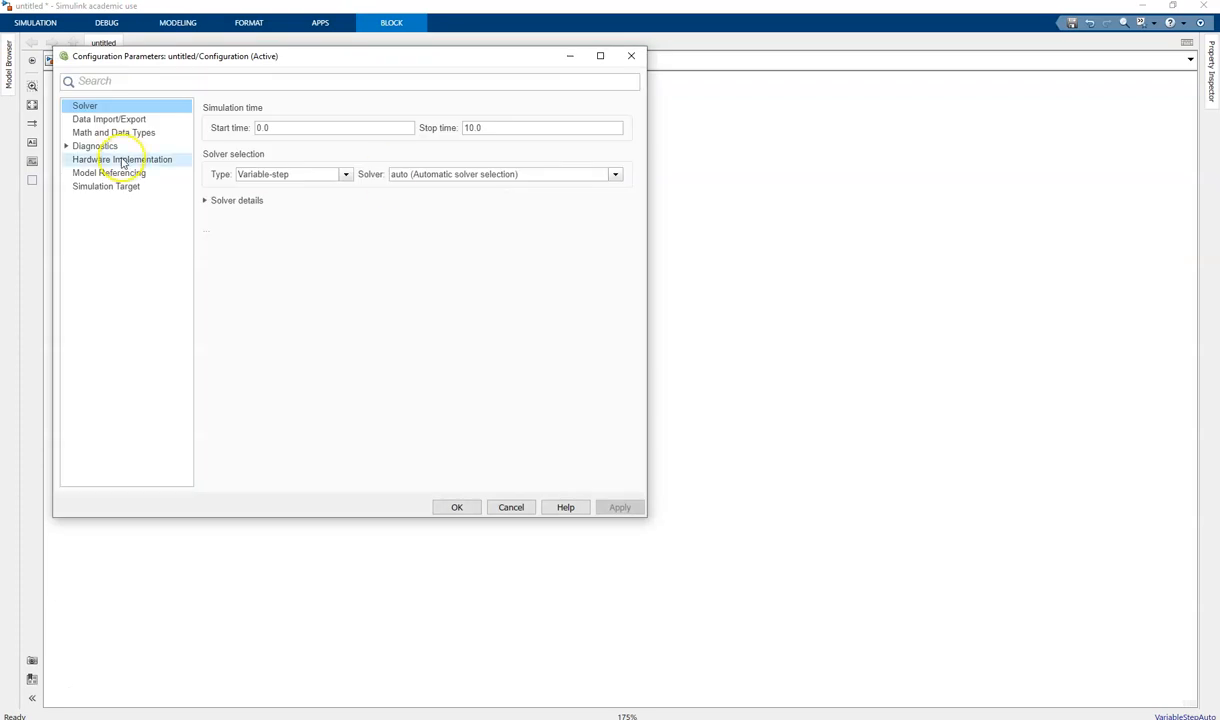
pyautogui.click(106, 163)
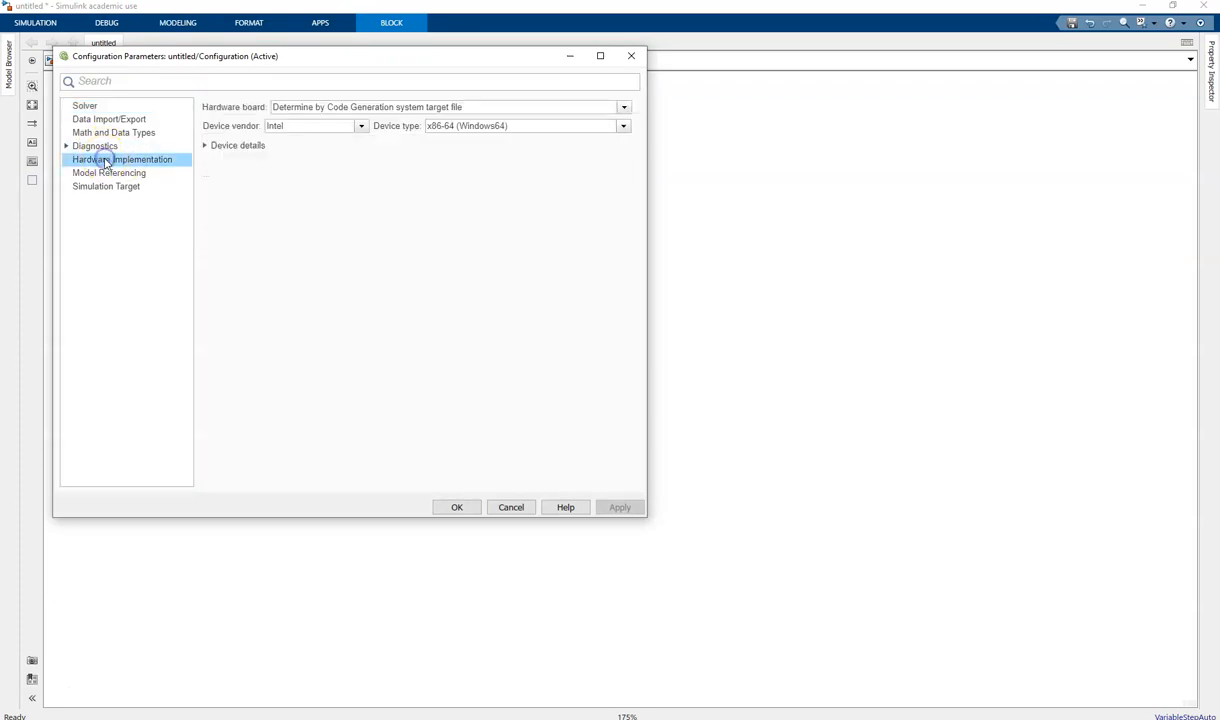
pyautogui.click(308, 109)
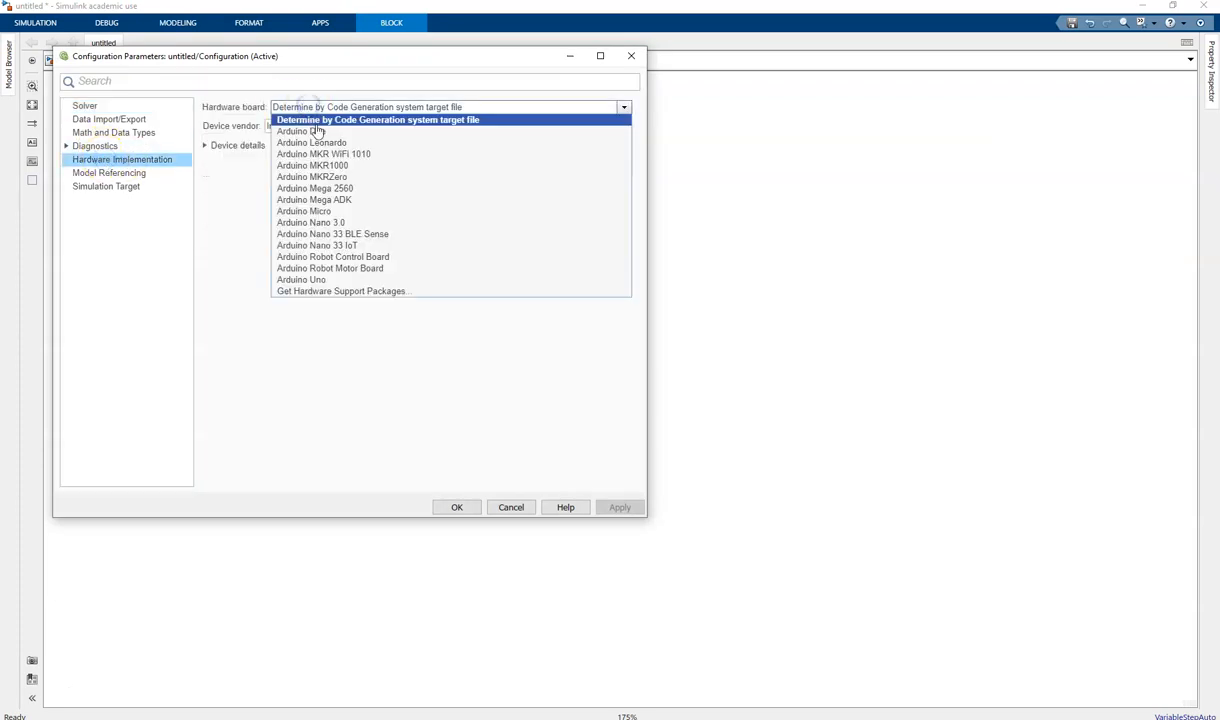
pyautogui.click(315, 280)
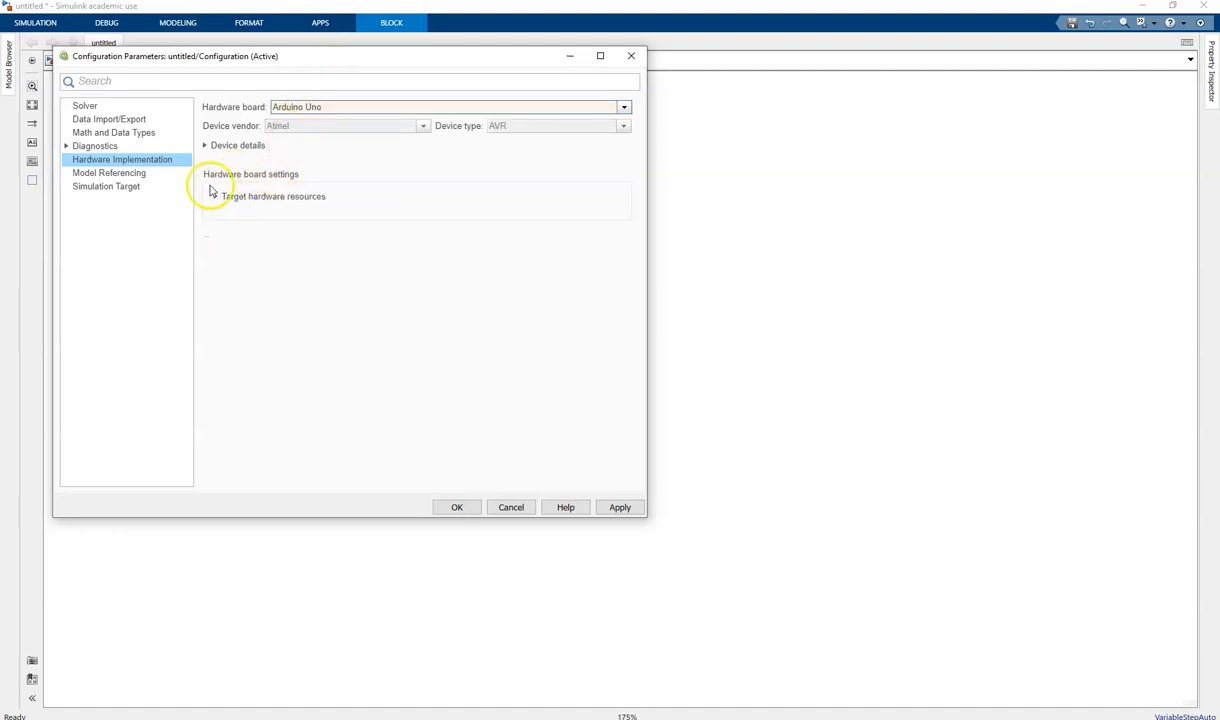
# - Check the host COM port setting under the target hardware resources, then apply and close the configuration parameters
pyautogui.click(216, 197)
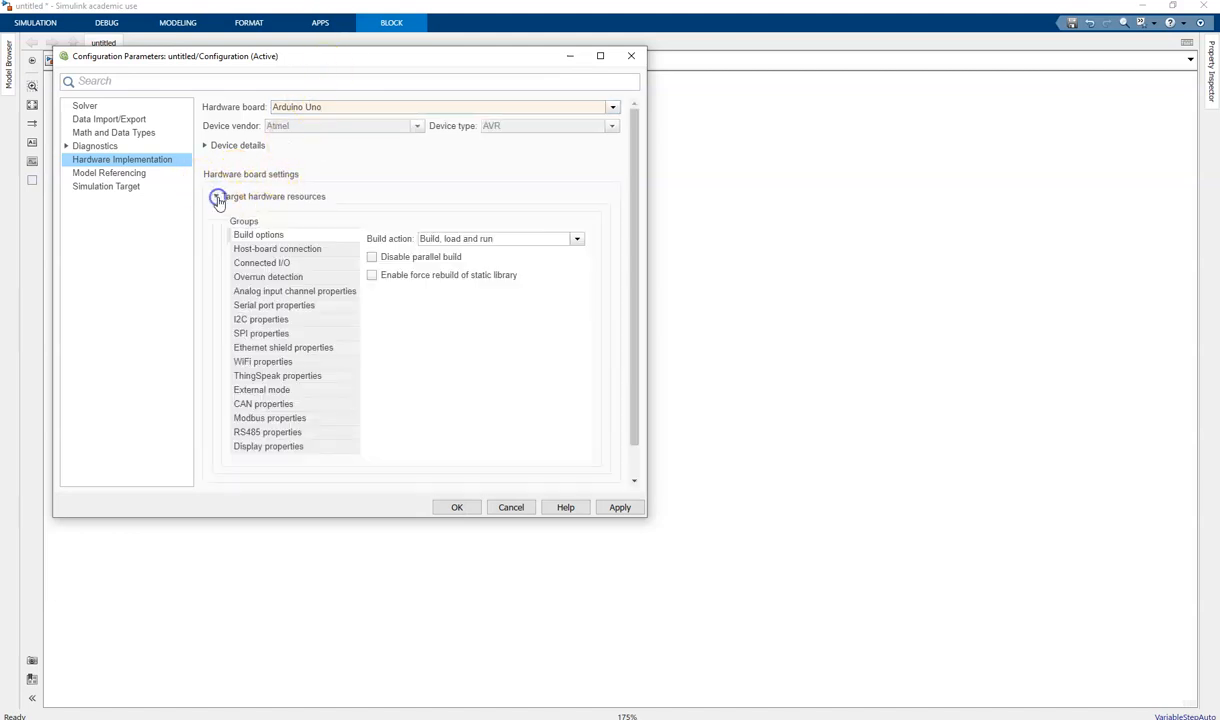
pyautogui.click(264, 249)
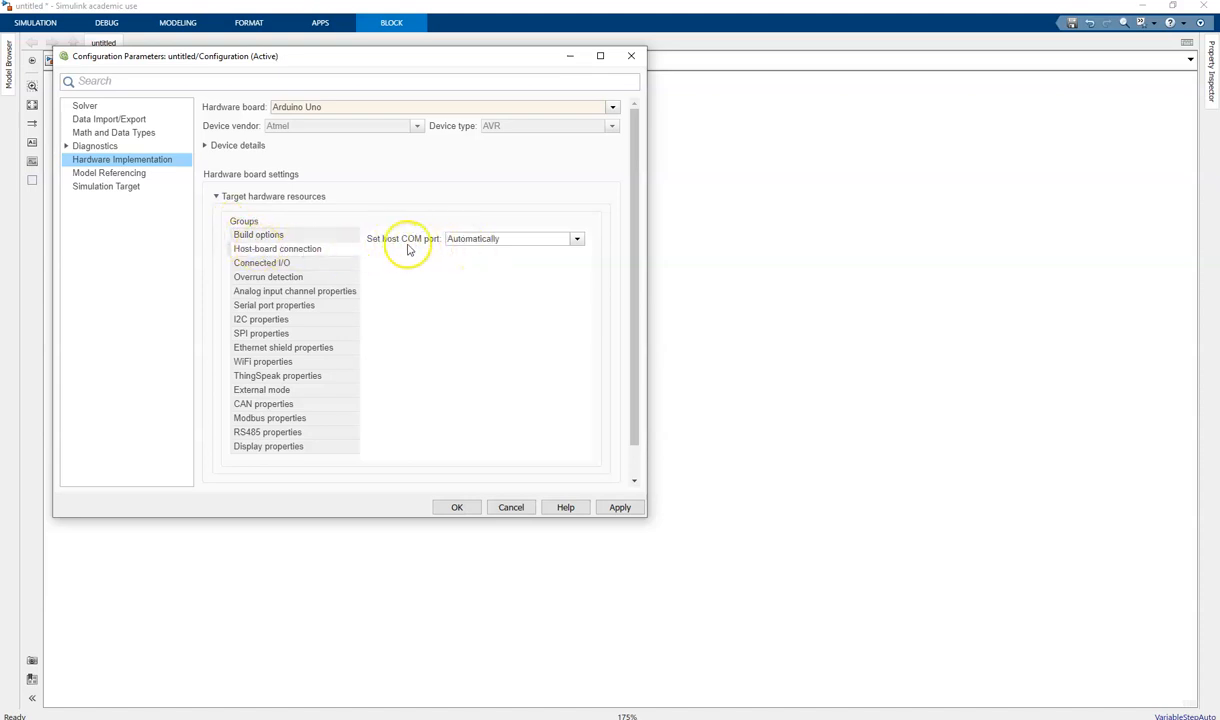
pyautogui.click(618, 507)
pyautogui.click(456, 507)
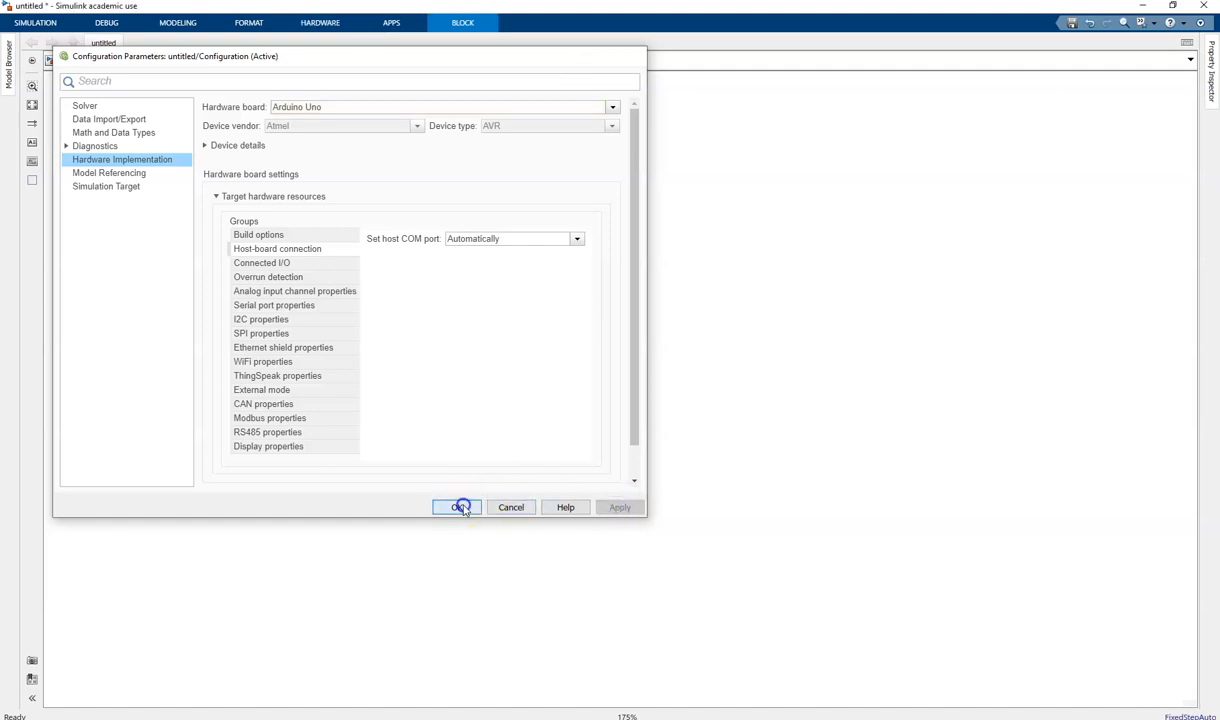
# - Build and run the model on the Arduino Uno with Monitor & Tune, continuing with Simulink Coder features disabled
pyautogui.click(321, 24)
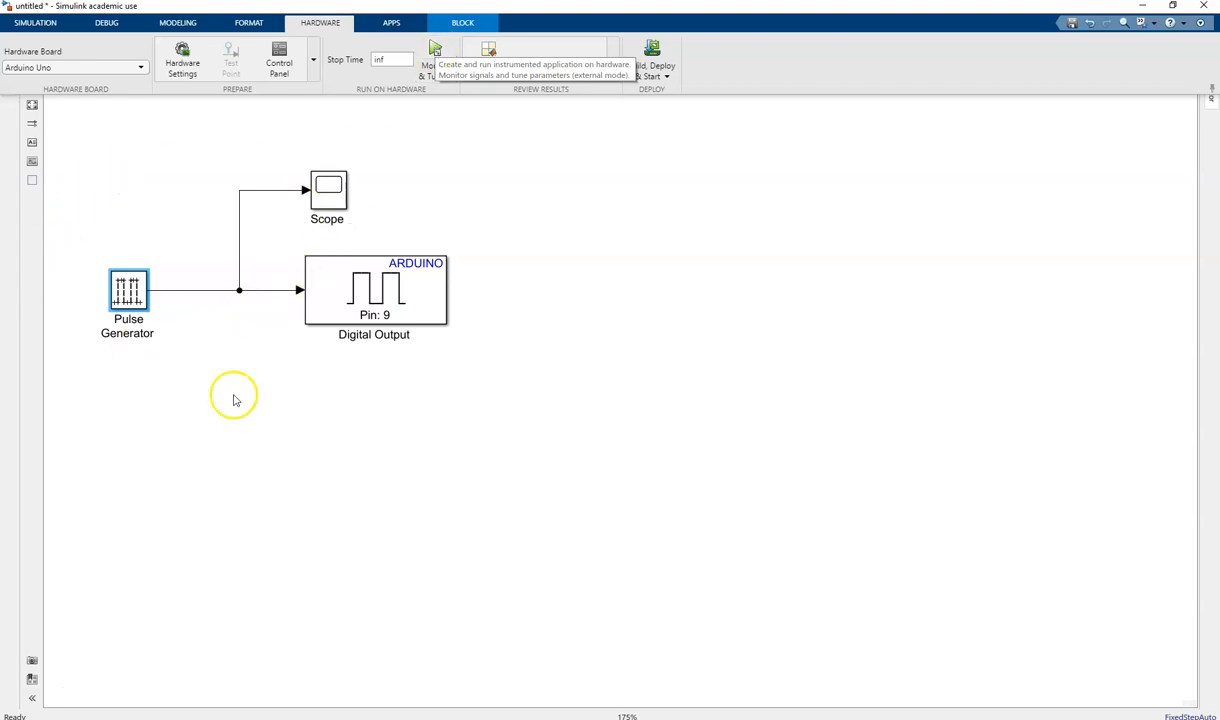
pyautogui.click(435, 52)
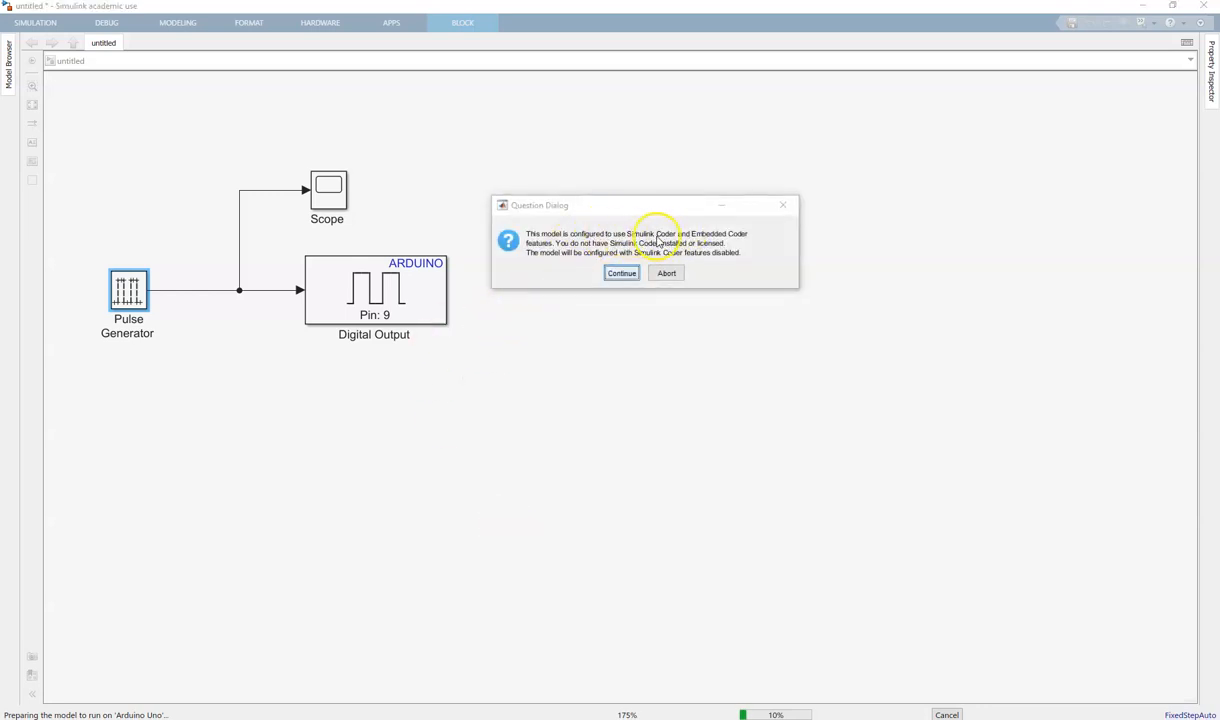
pyautogui.click(619, 273)
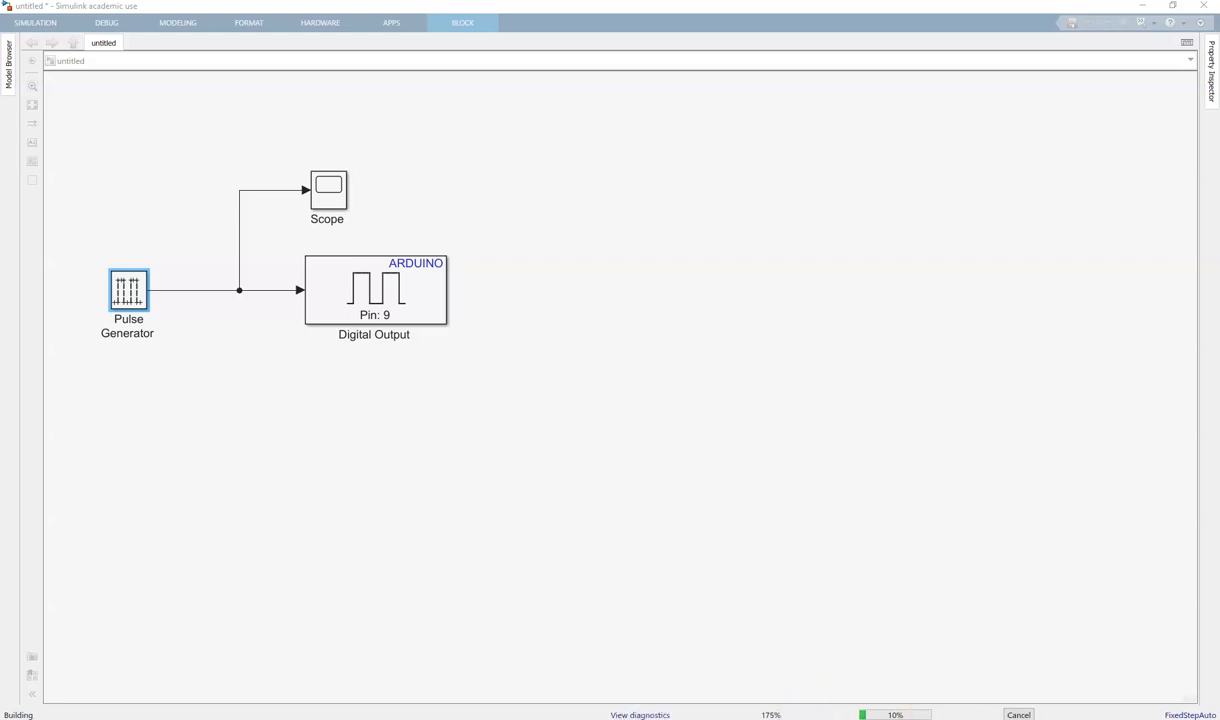
# - Open the Scope and arrange its window, the restored model window and the Camera feed of the board side by side
pyautogui.moveTo(880, 719); pyautogui.dragTo(893, 176)
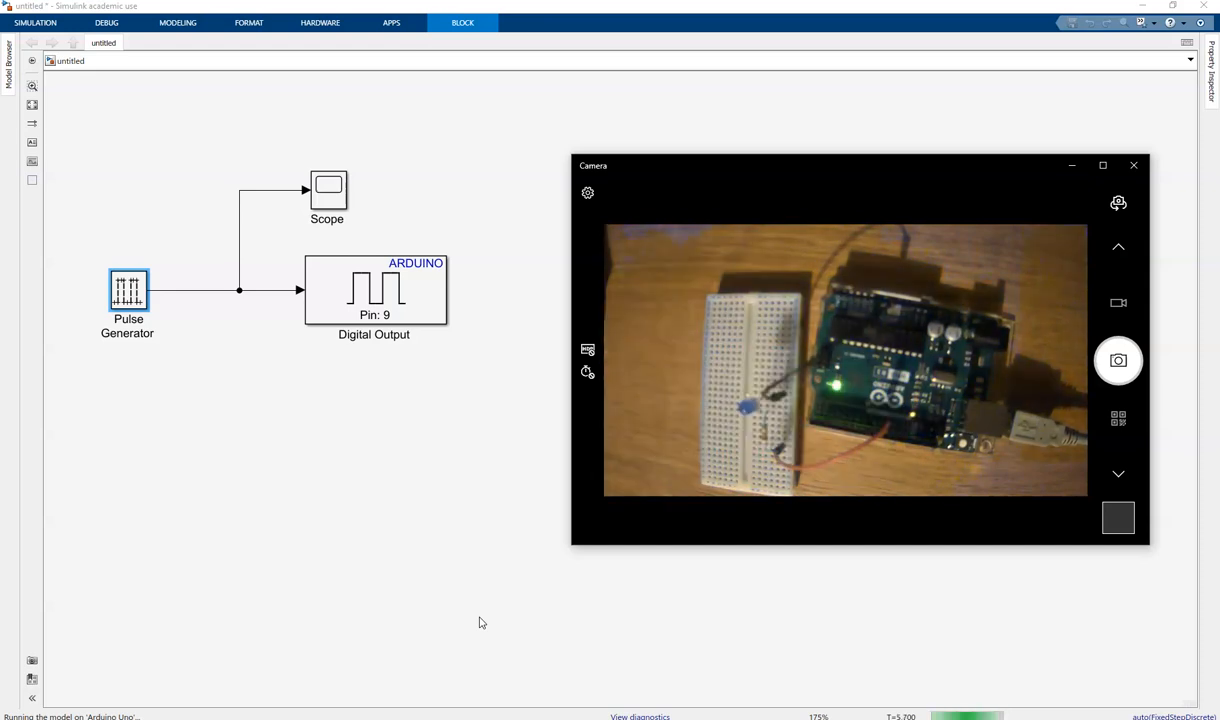
pyautogui.click(329, 194)
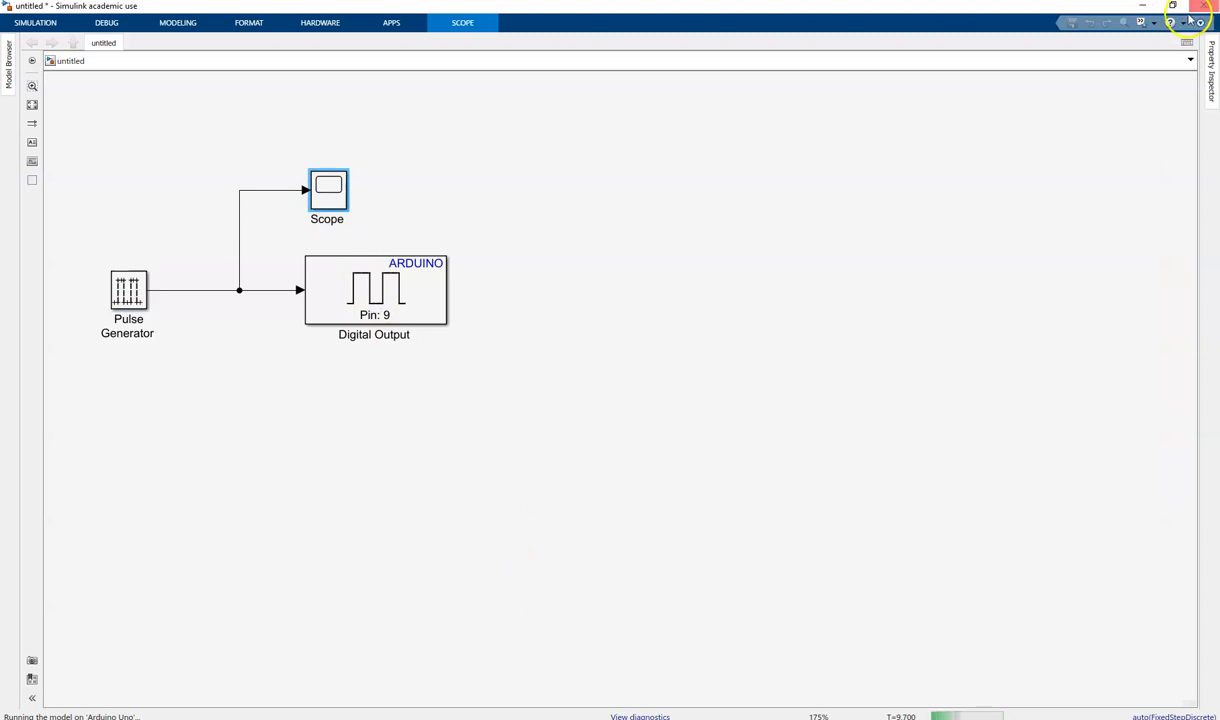
pyautogui.click(1170, 6)
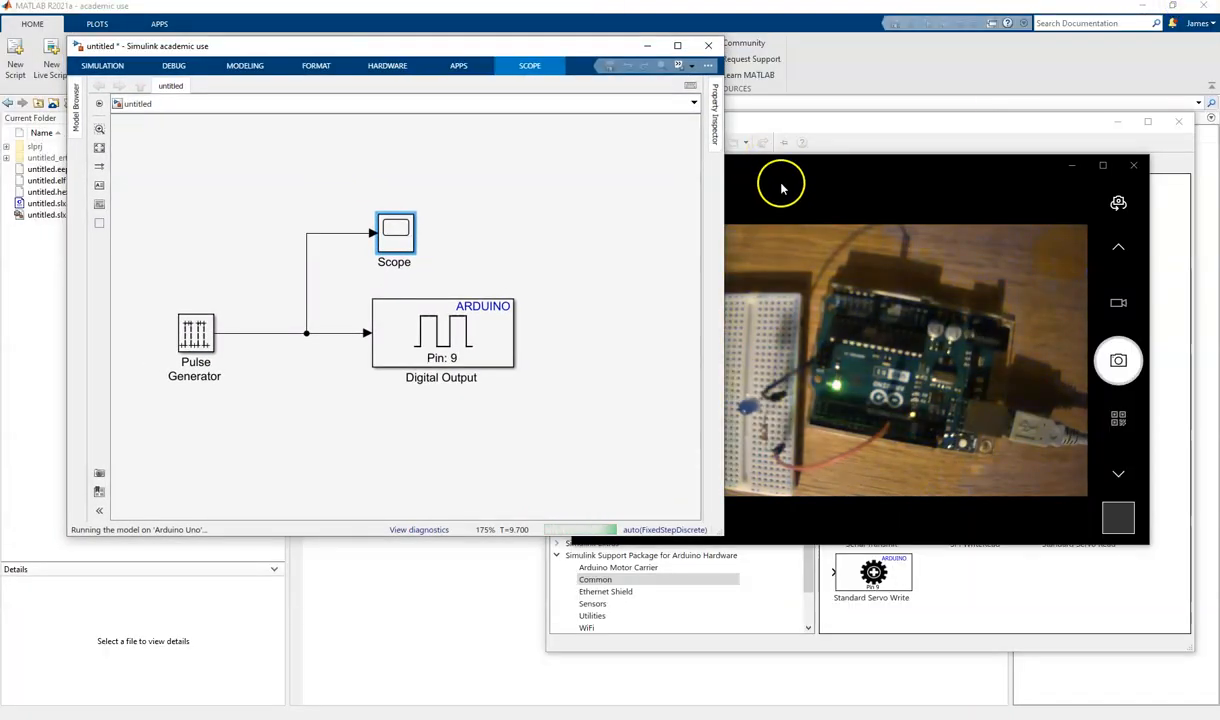
pyautogui.moveTo(459, 37); pyautogui.dragTo(324, 41)
pyautogui.moveTo(631, 166)
pyautogui.mouseDown()
pyautogui.moveTo(466, 278)
pyautogui.moveTo(556, 188)
pyautogui.moveTo(562, 158)
pyautogui.moveTo(330, 318)
pyautogui.moveTo(391, 363)
pyautogui.moveTo(357, 371)
pyautogui.moveTo(380, 374)
pyautogui.mouseUp()
pyautogui.click(383, 396)
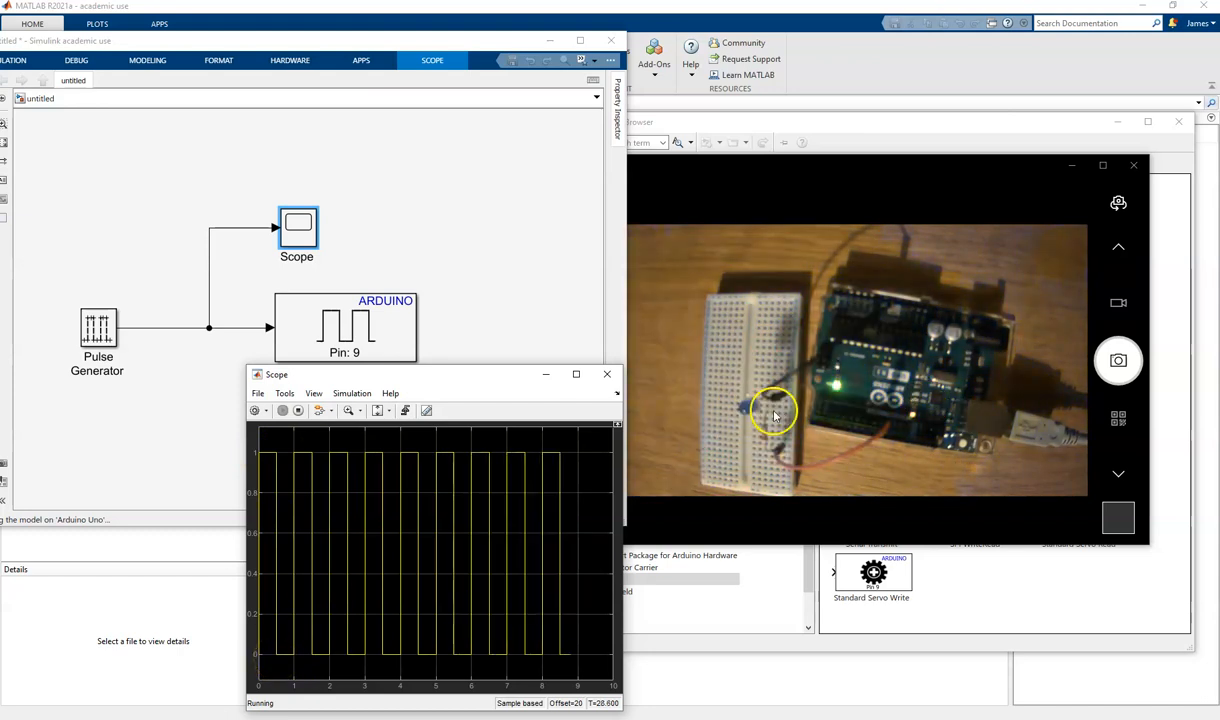
# - Set the Pulse Generator's period to 20 samples while the model runs and apply the change
pyautogui.doubleClick(97, 330)
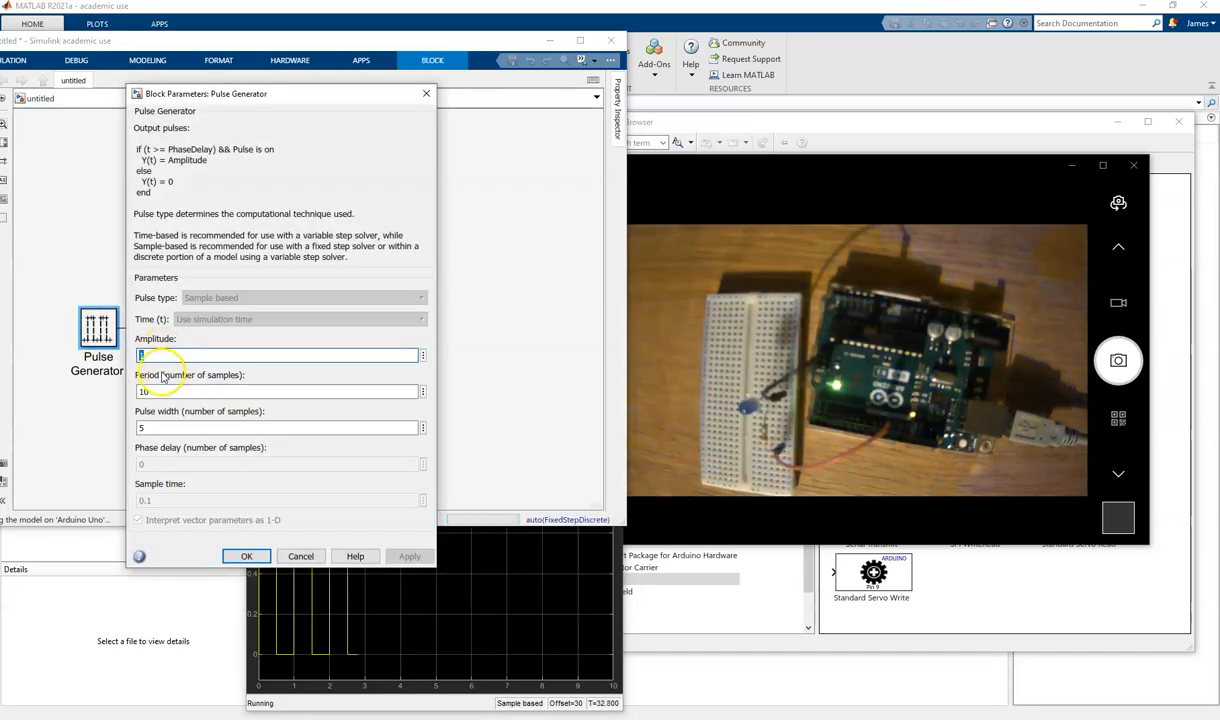
pyautogui.doubleClick(157, 393)
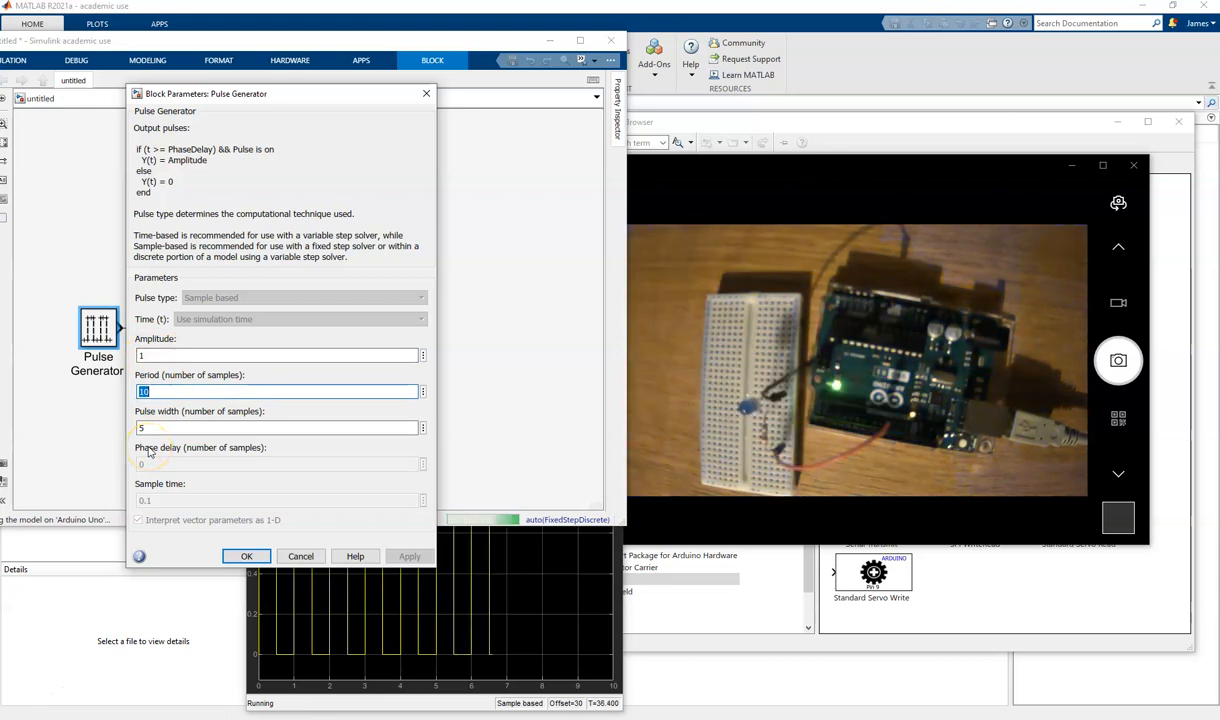
pyautogui.write('2')
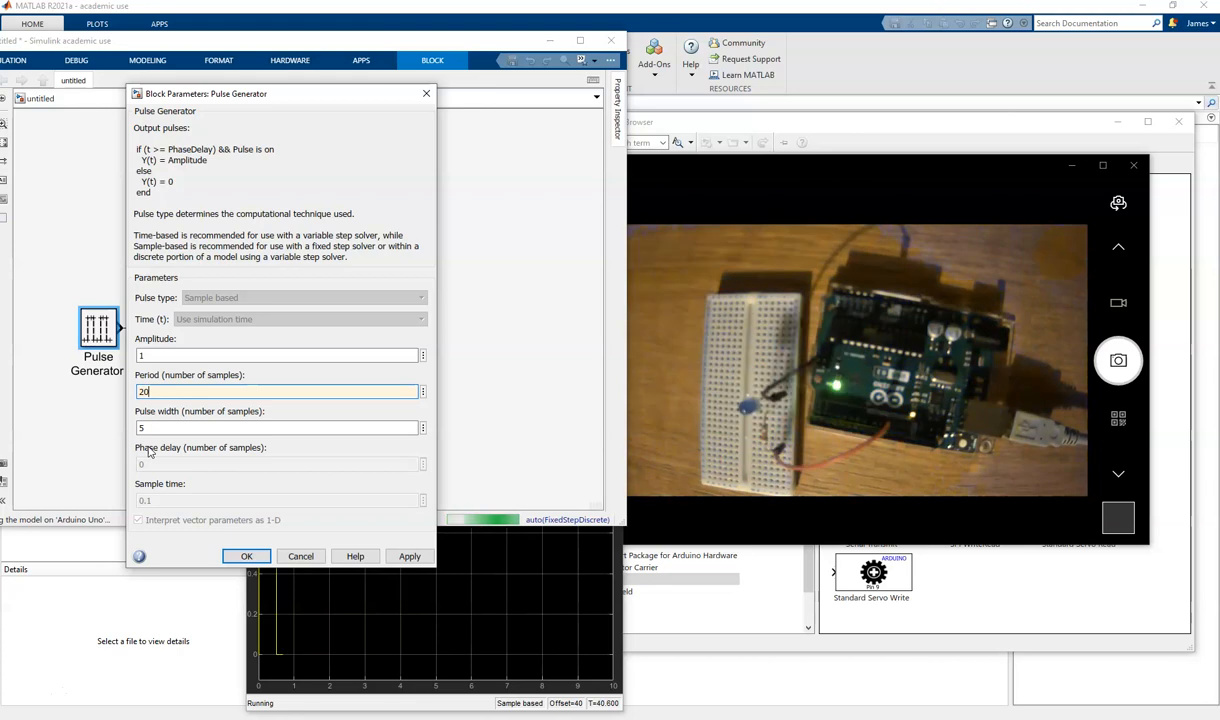
pyautogui.write('0')
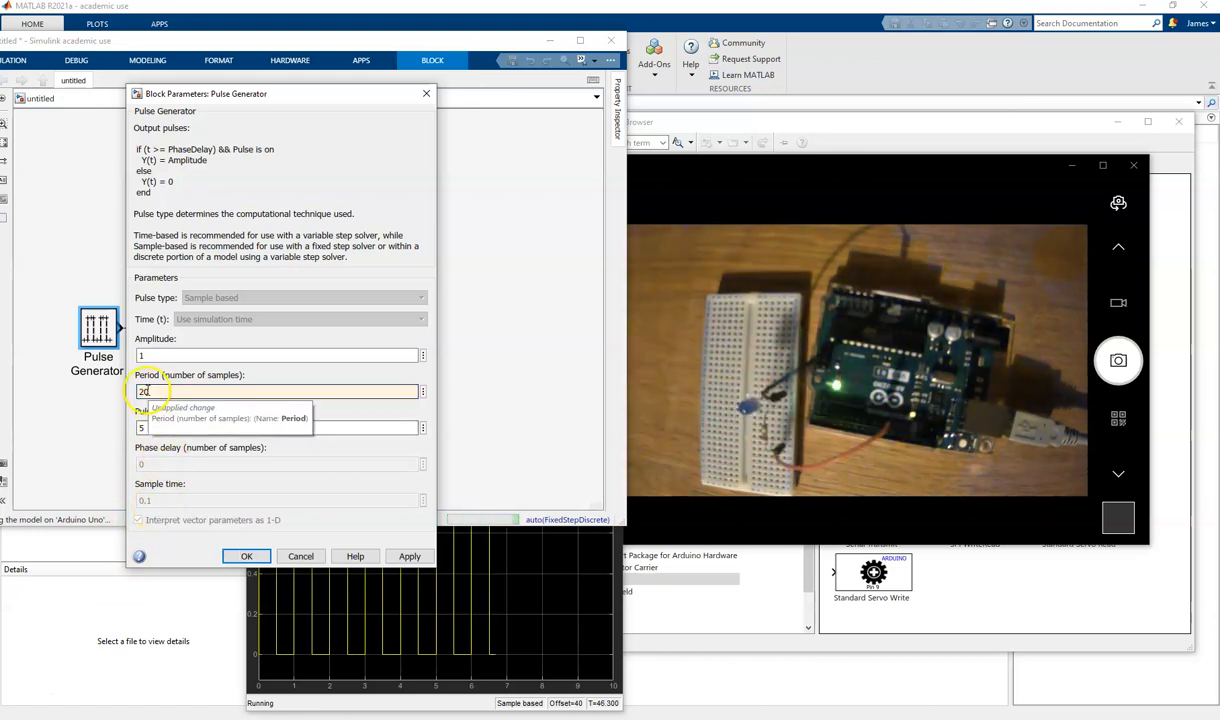
pyautogui.click(409, 555)
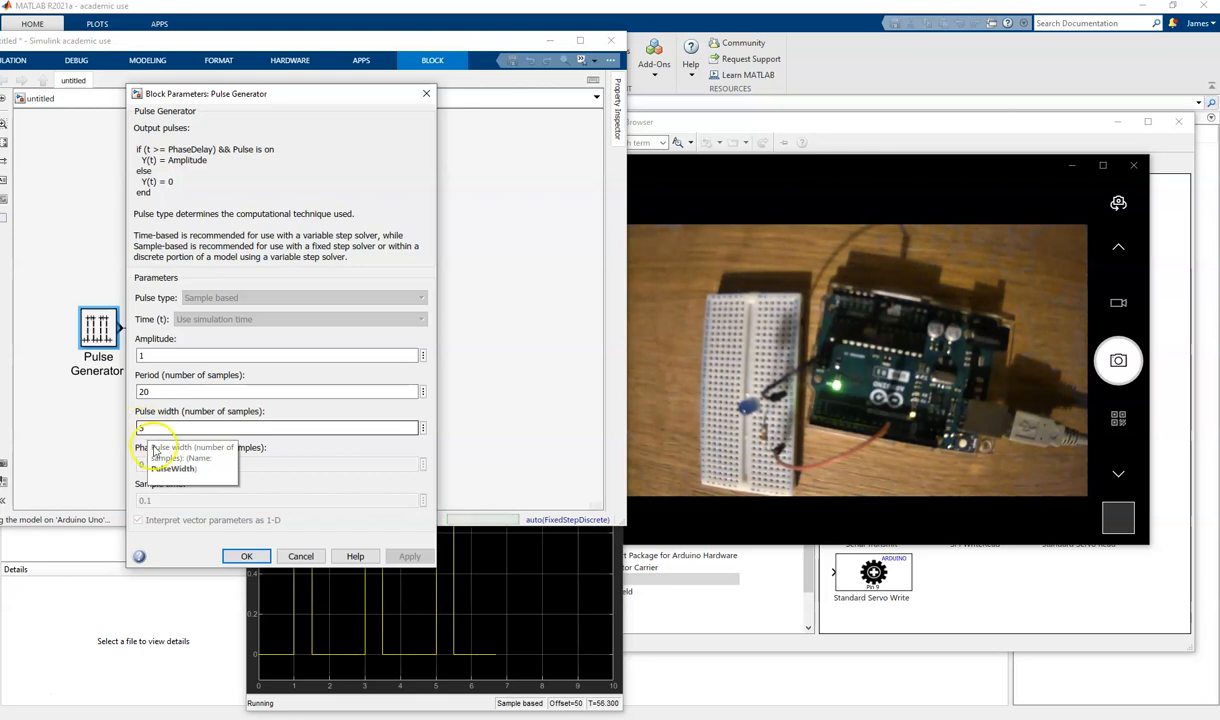
# - Compare the Scope's pulse trace with the LED's blinking in the Camera feed, then close the Scope window
pyautogui.click(335, 648)
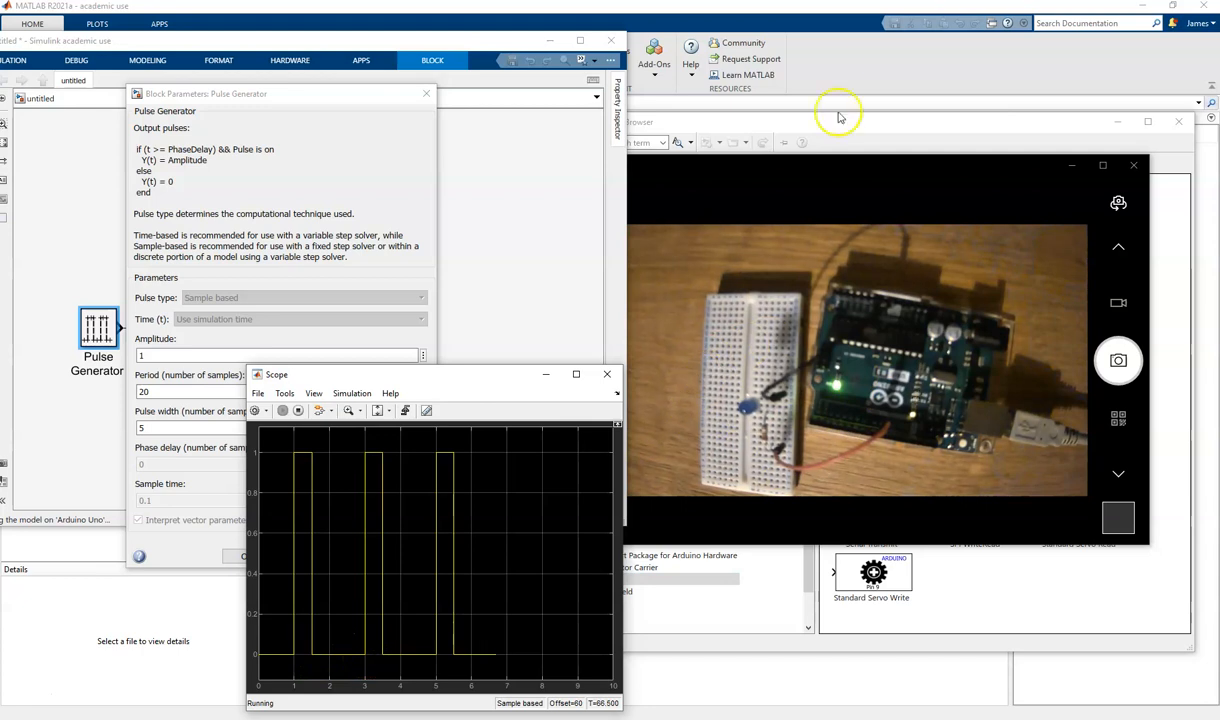
pyautogui.click(811, 178)
pyautogui.moveTo(810, 162); pyautogui.dragTo(850, 155)
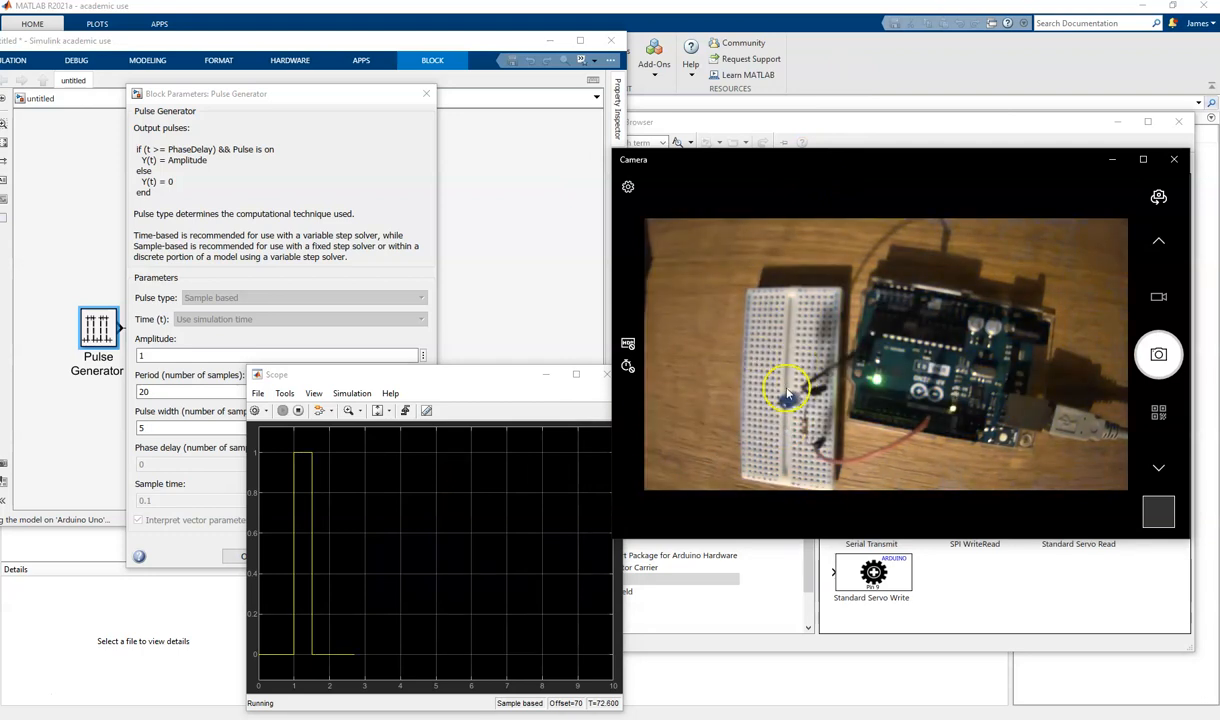
pyautogui.click(606, 374)
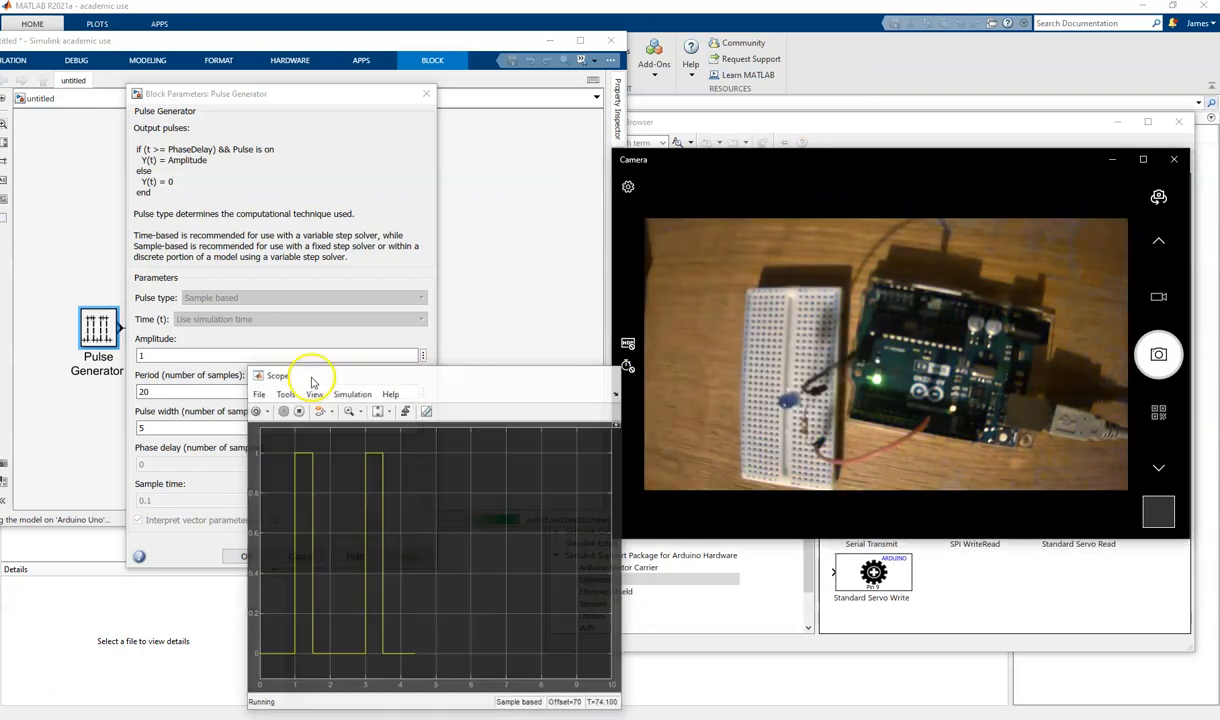
# - Set the Pulse Generator's pulse width to 10 samples and apply the change to the running model
pyautogui.moveTo(268, 94); pyautogui.dragTo(418, 168)
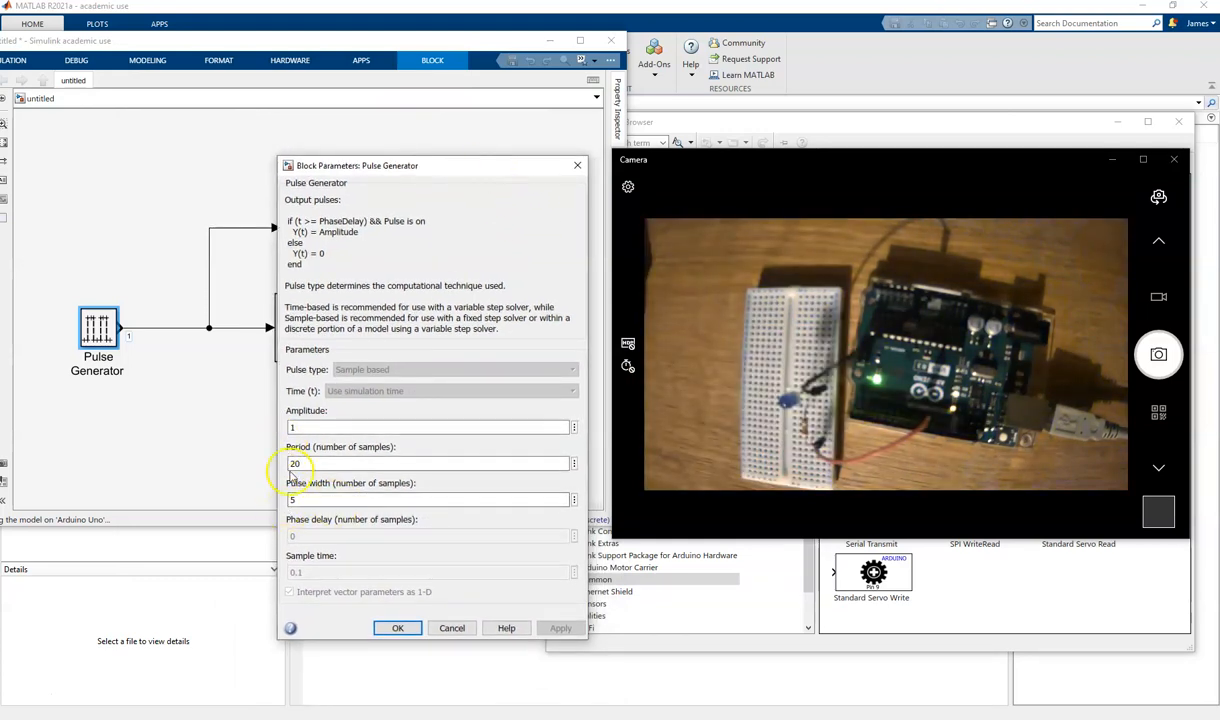
pyautogui.doubleClick(312, 498)
pyautogui.write('10')
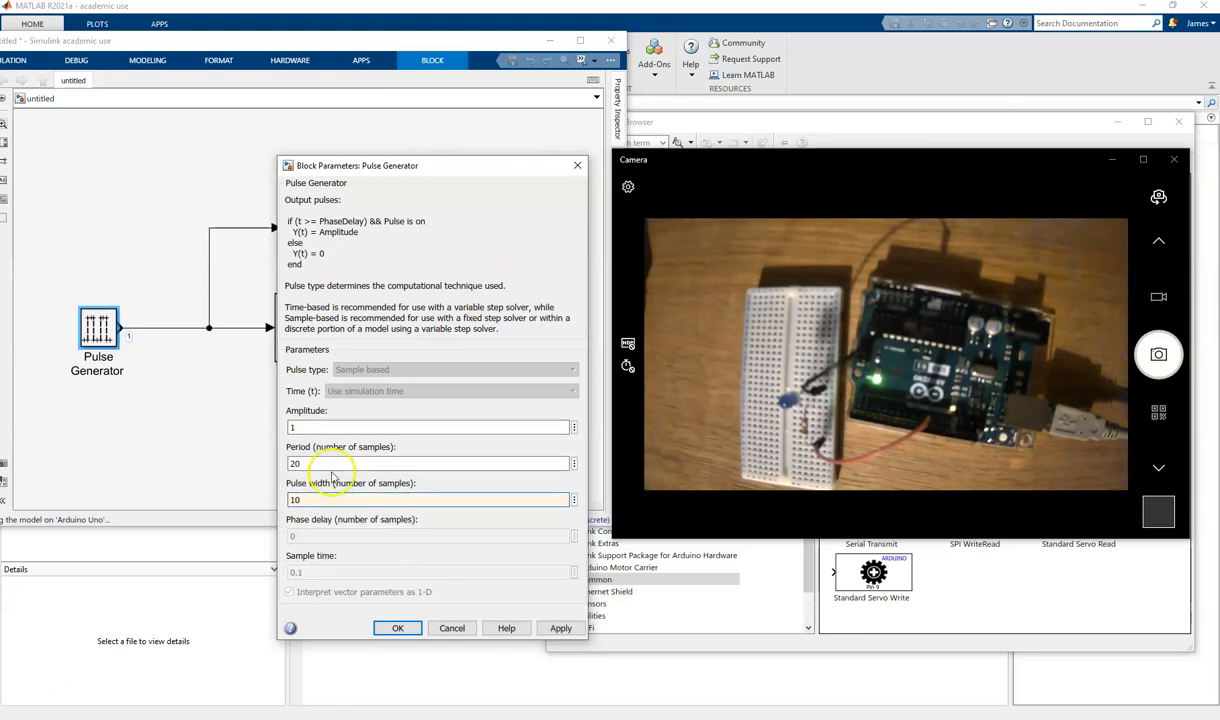
pyautogui.click(560, 628)
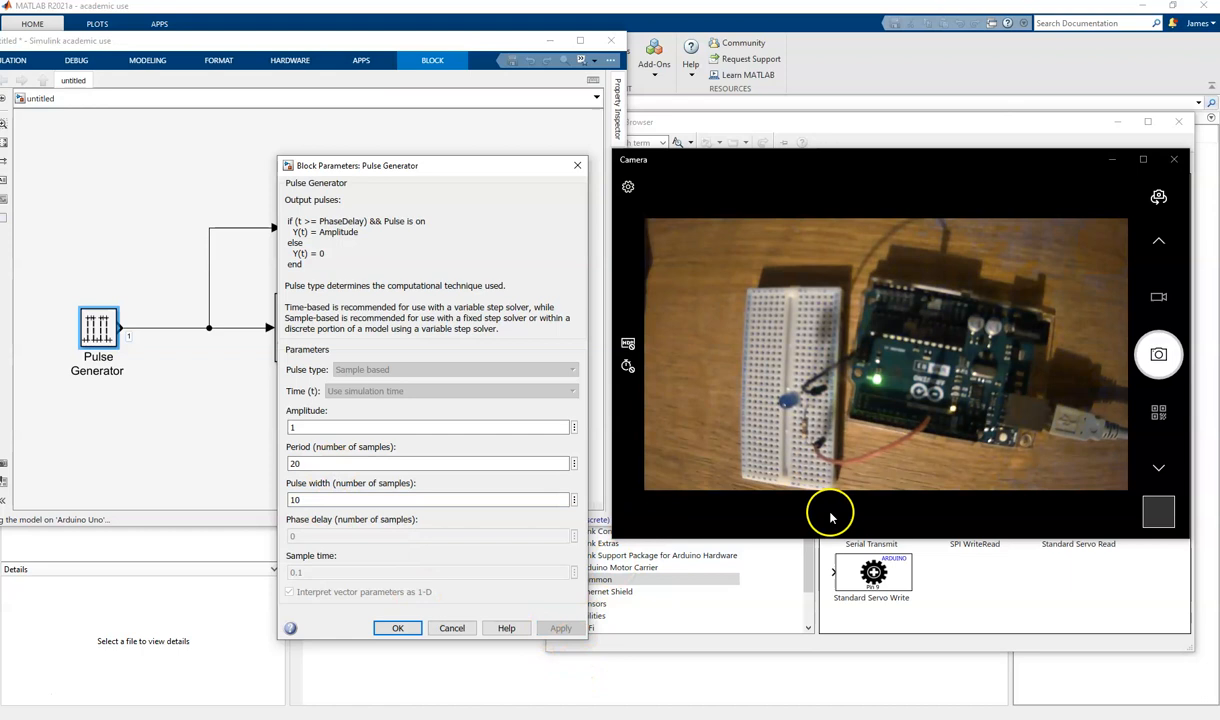
# - Check the updated pulse trace in the Scope, then close the Scope window
pyautogui.click(262, 192)
pyautogui.doubleClick(305, 228)
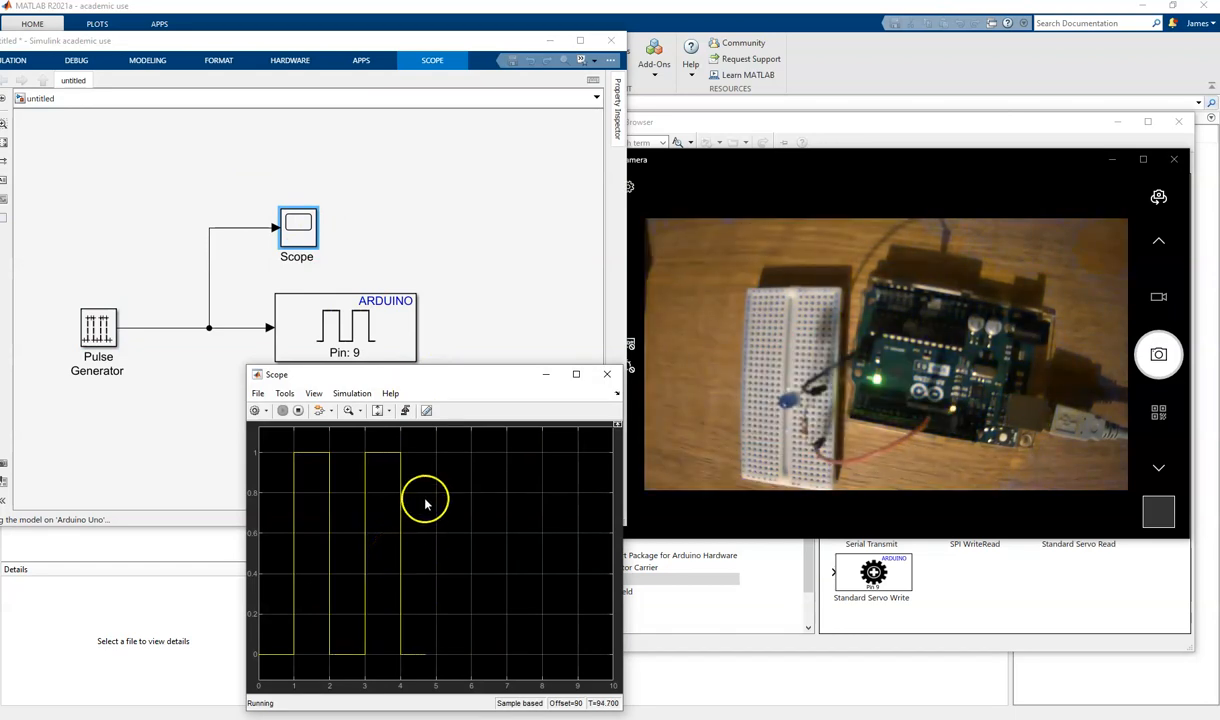
pyautogui.click(607, 375)
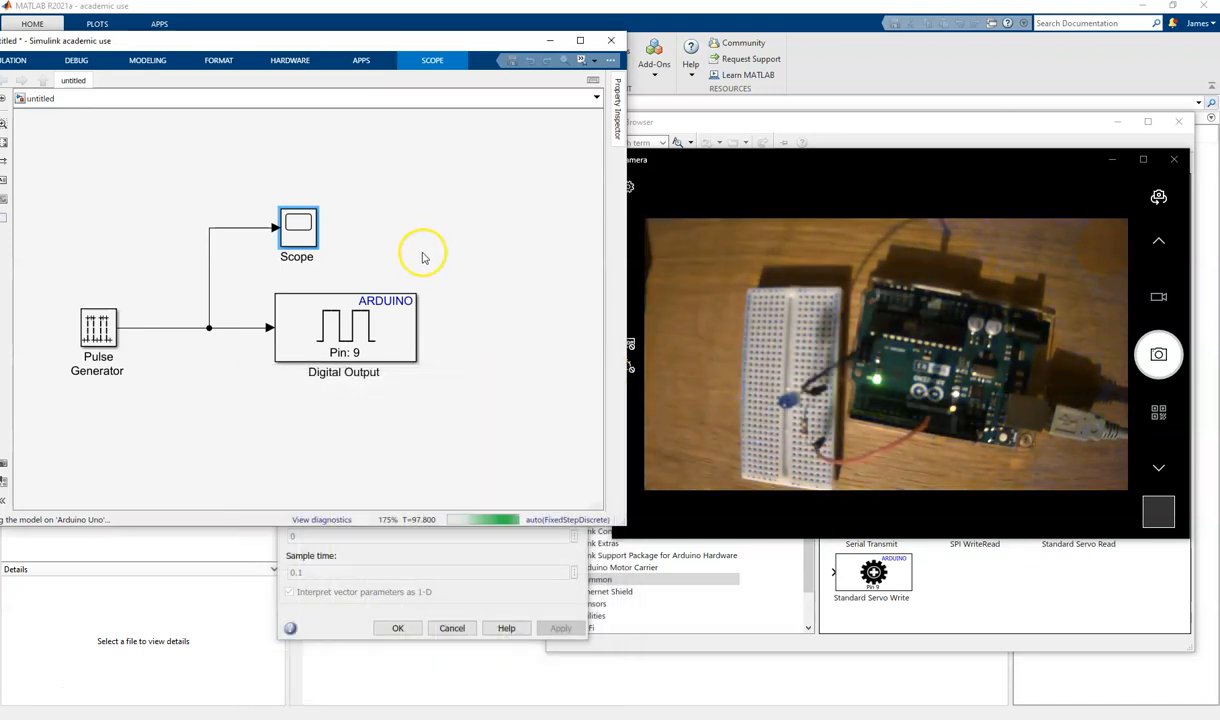
# - Stop the model running on the Arduino Uno and close the Pulse Generator's parameters, accepting its settings
pyautogui.click(289, 61)
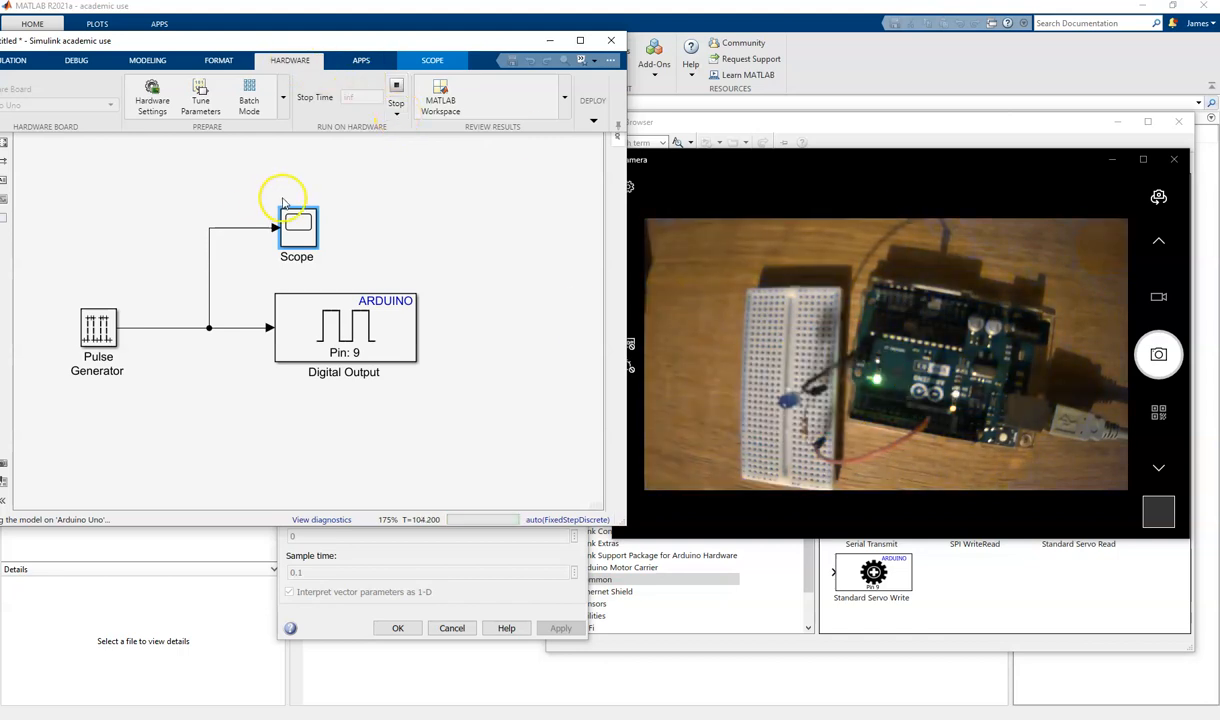
pyautogui.click(396, 112)
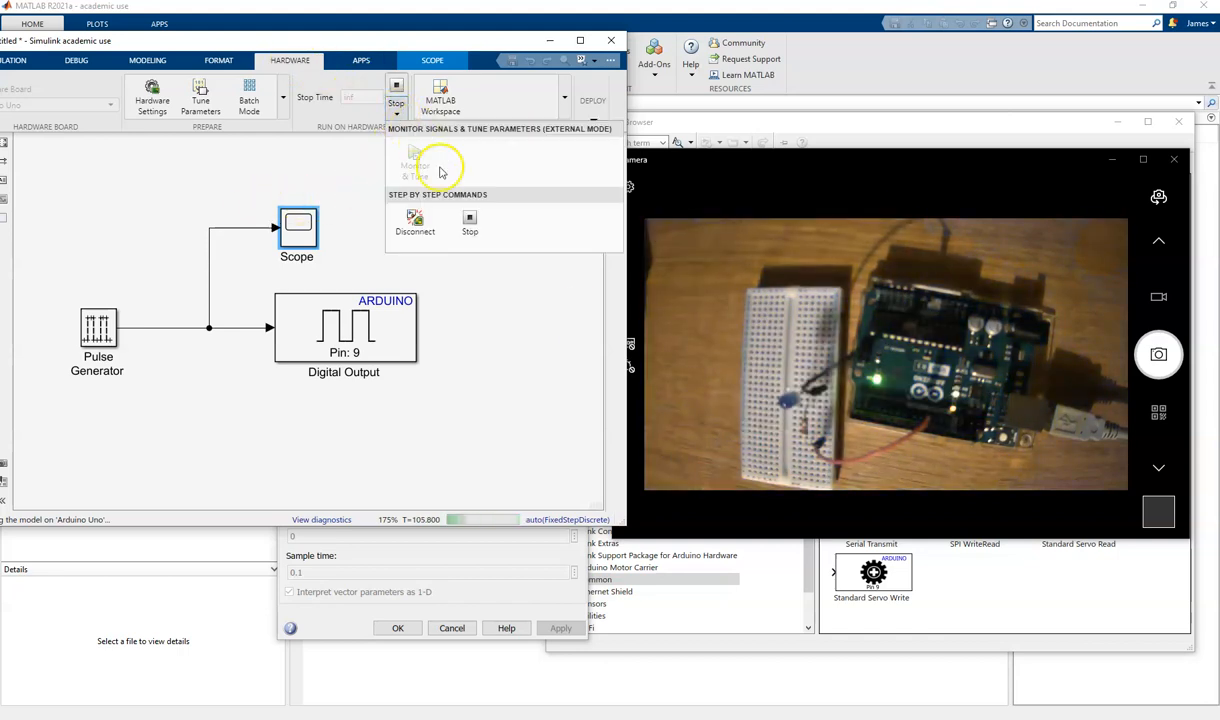
pyautogui.click(470, 226)
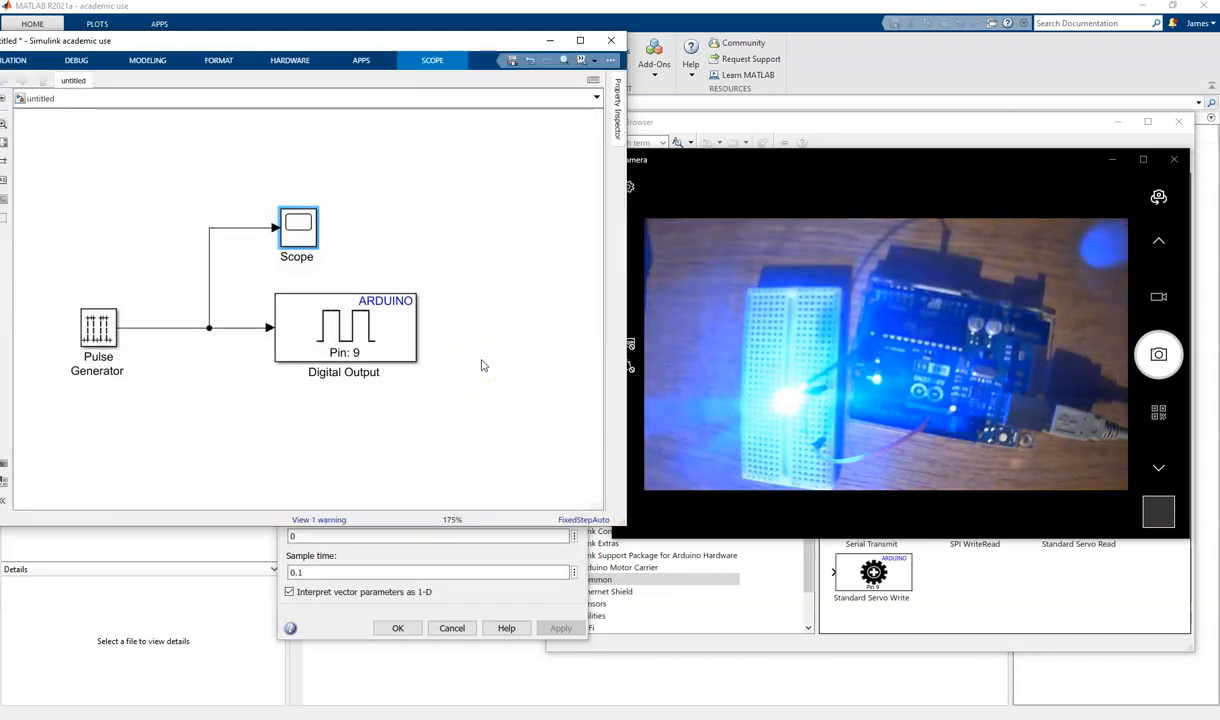
pyautogui.click(398, 627)
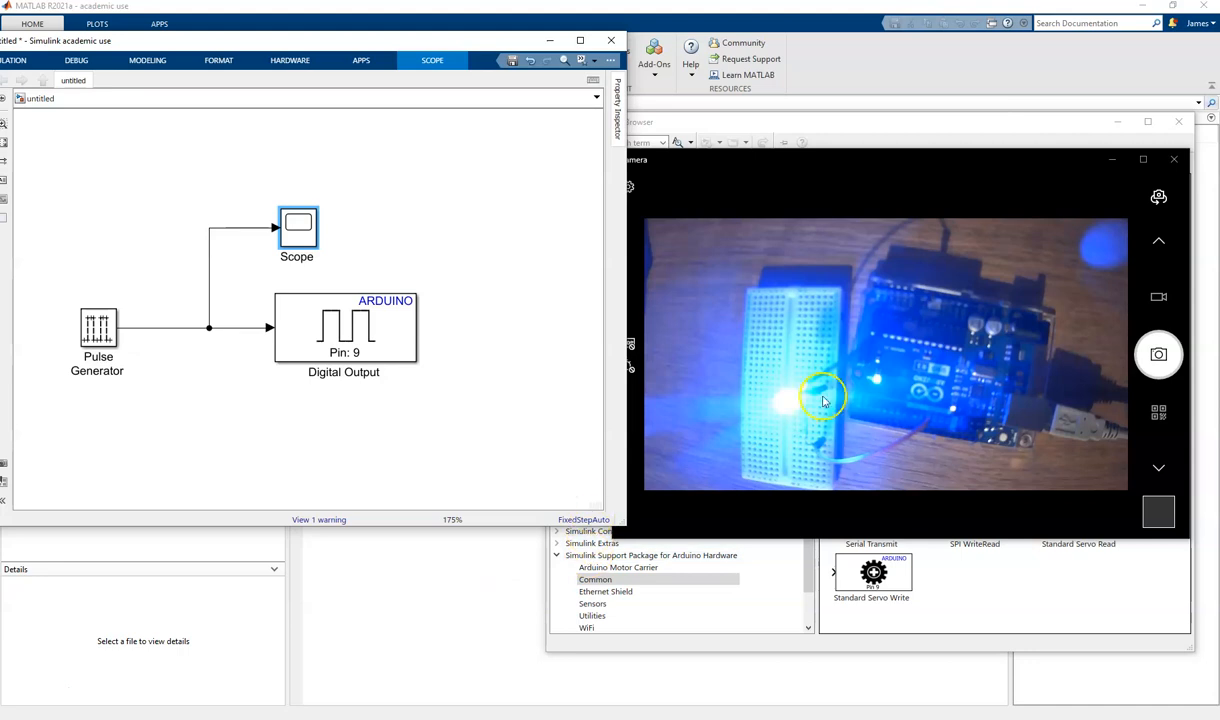